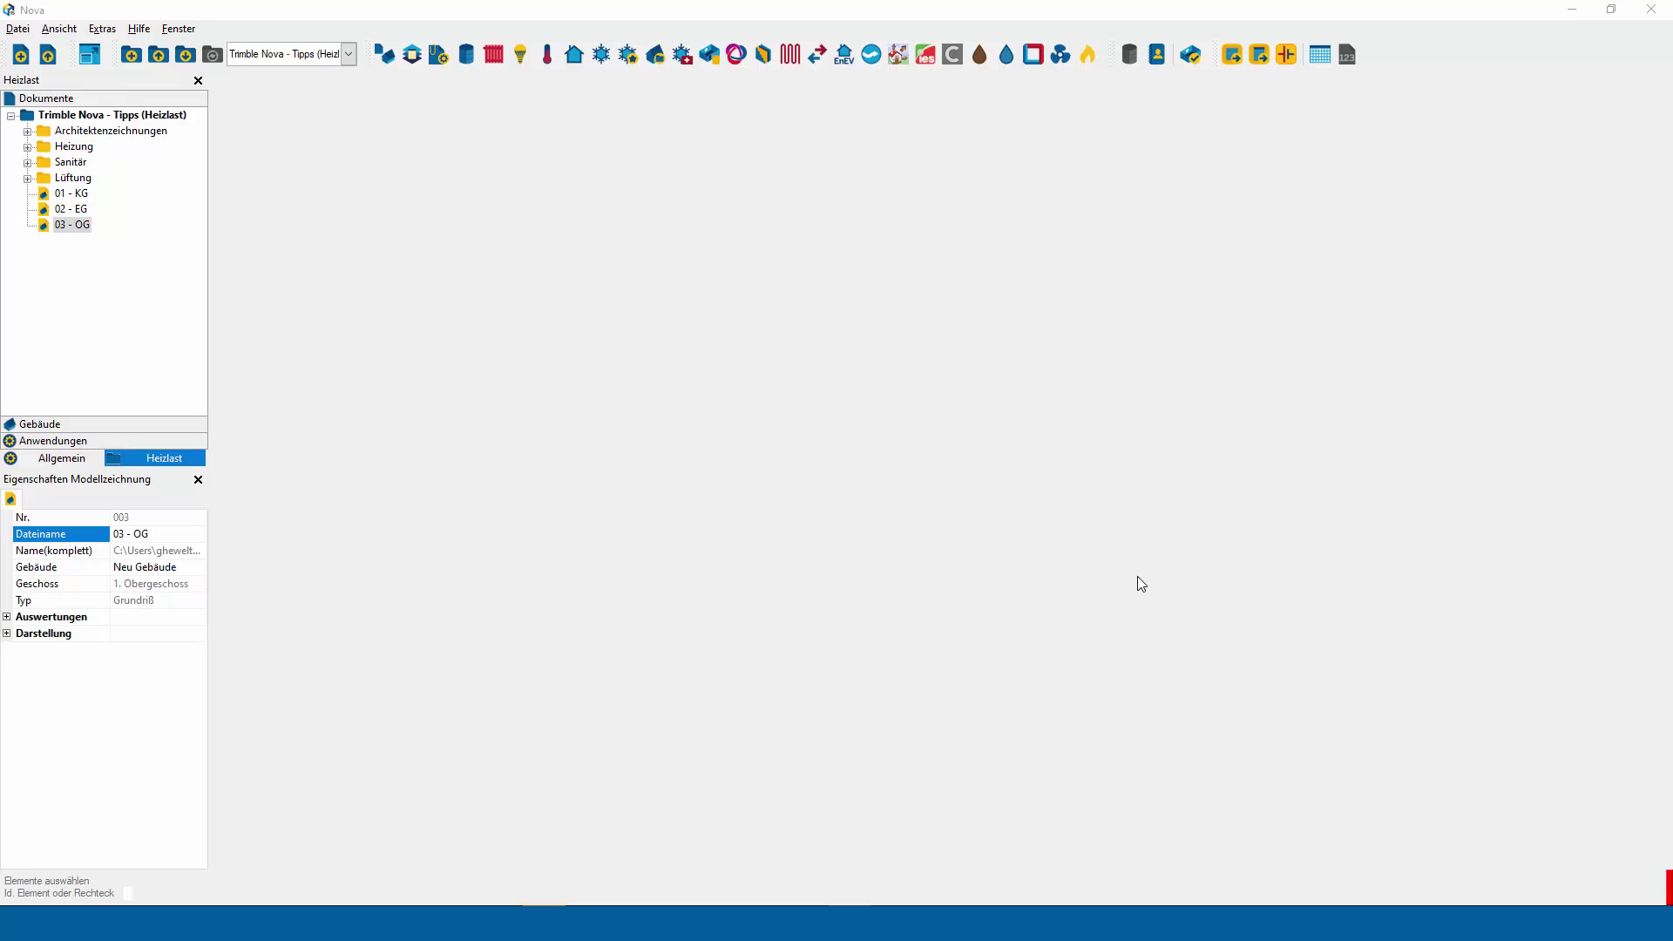
Step: Open the 02 - EG ground-floor plan and switch to the Fußbodenheizung module
click(81, 209)
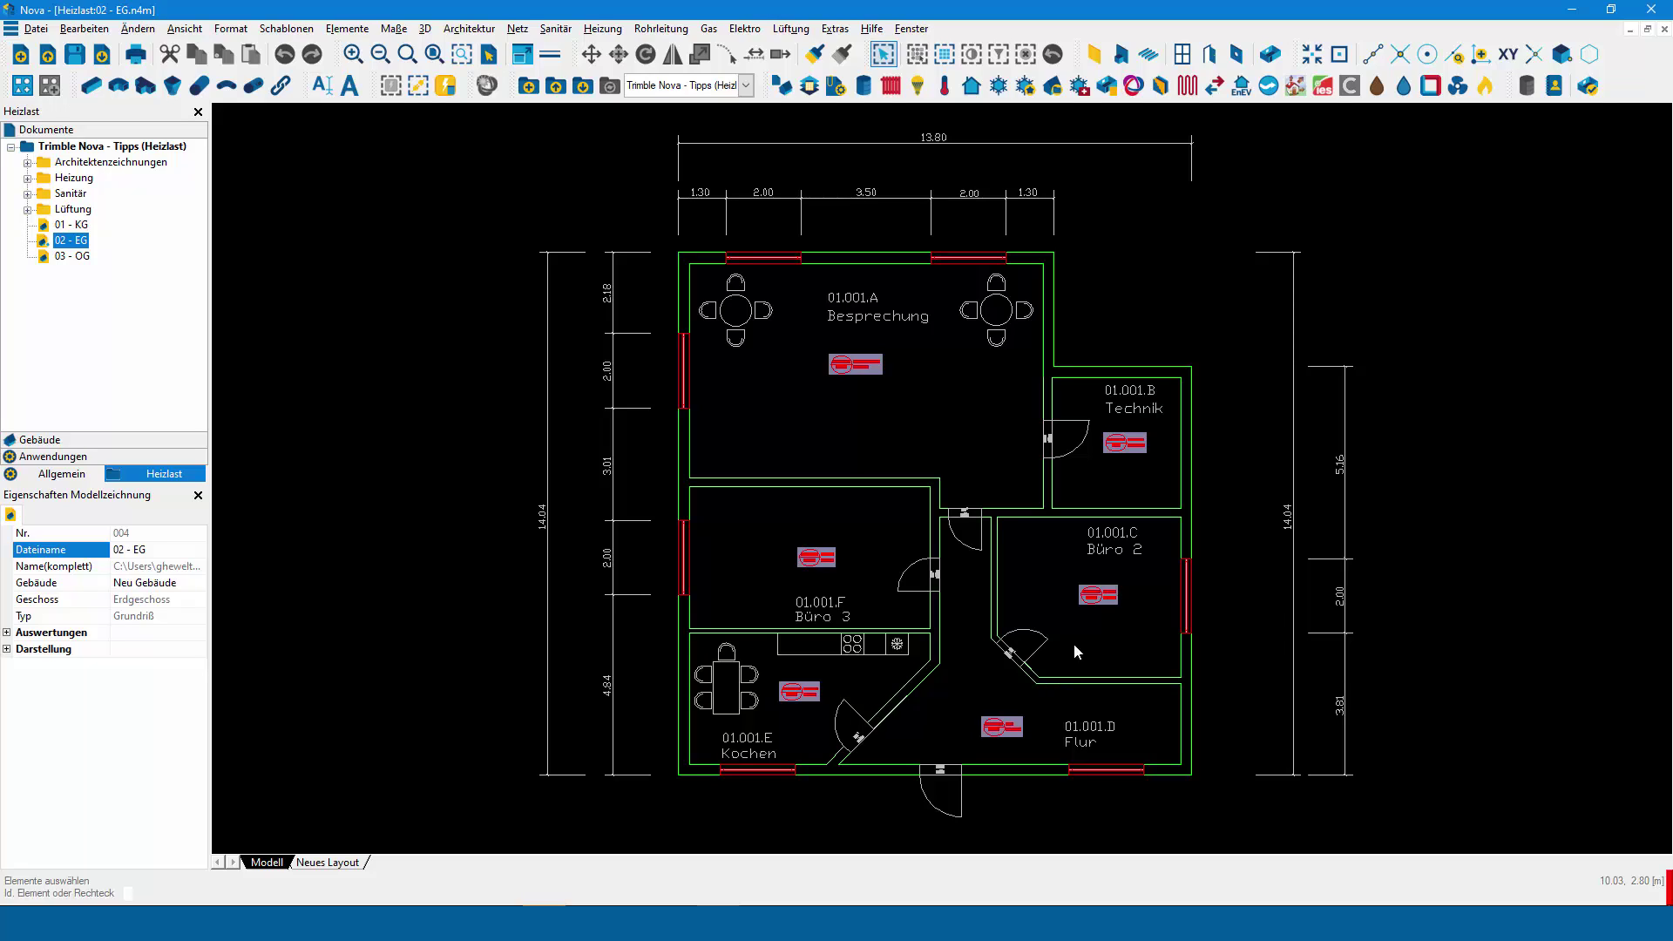
click(1188, 87)
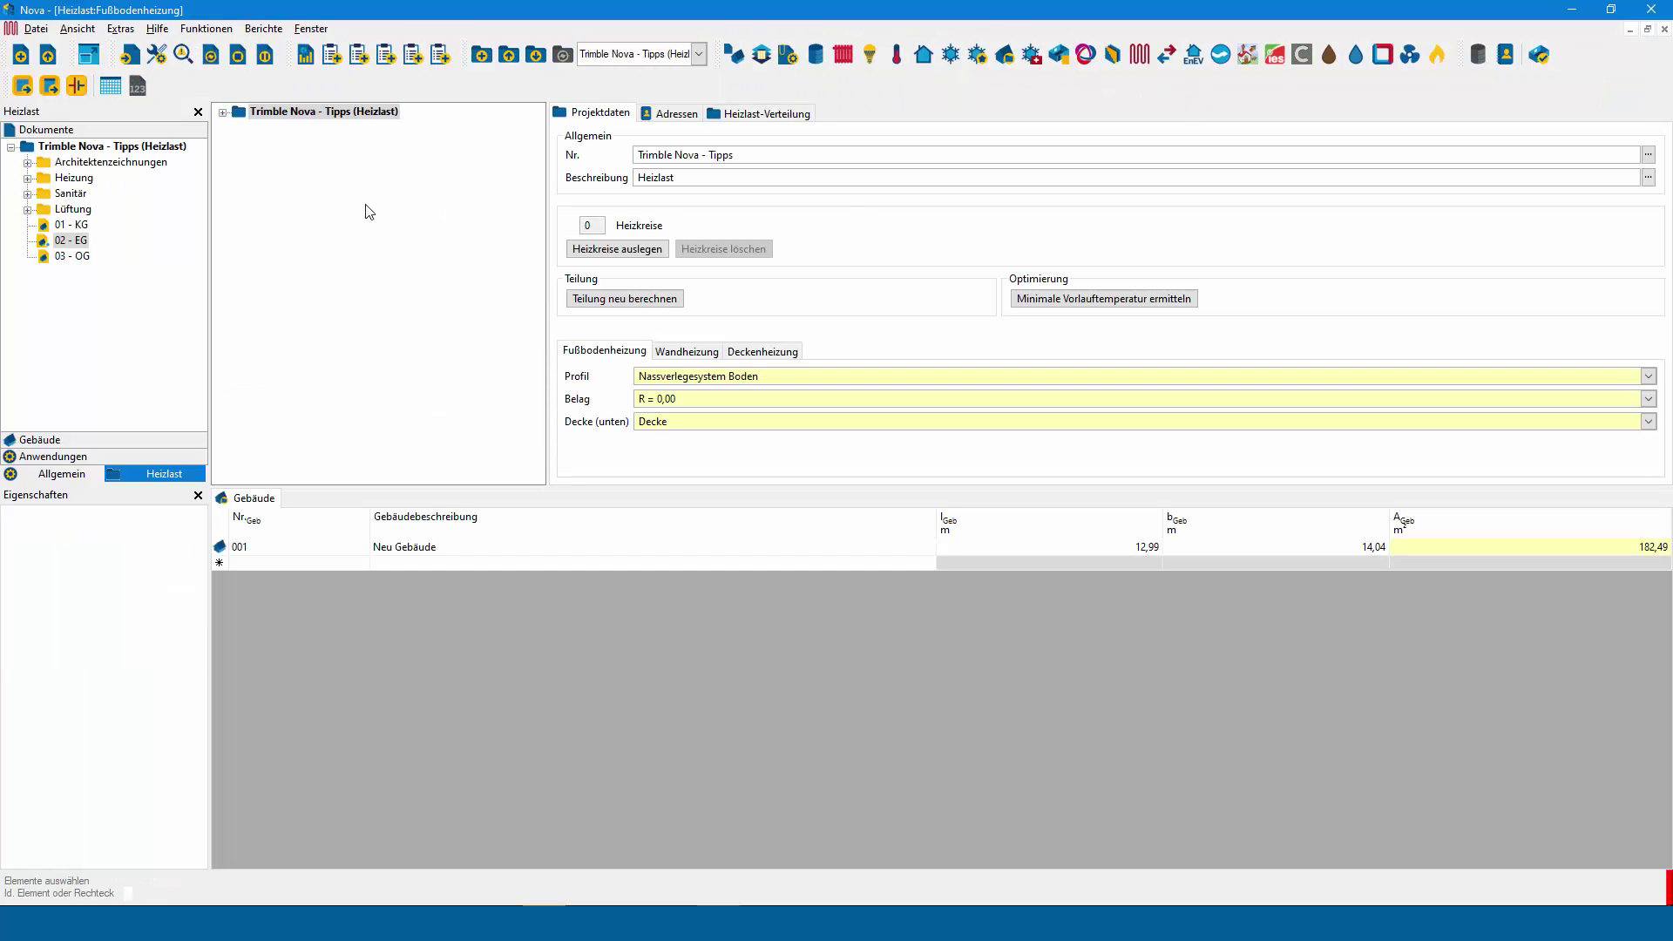
Step: Import the whole building and lay out 12 heating circuits for 0 (Erdgeschoss)
click(128, 56)
click(823, 566)
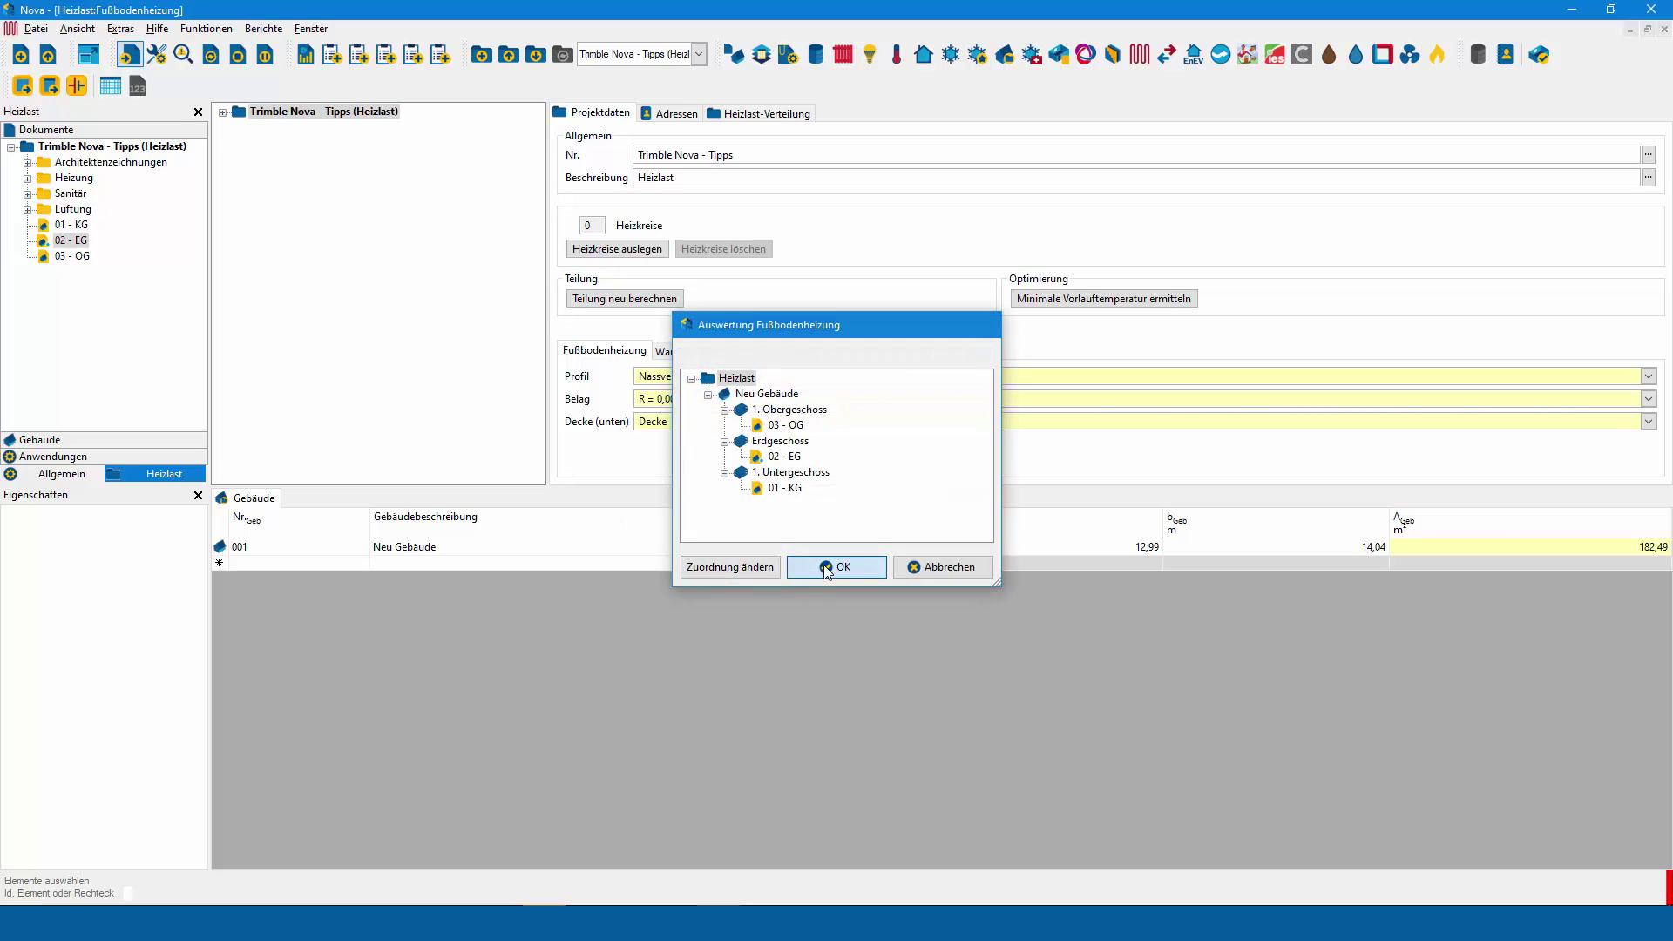
click(884, 537)
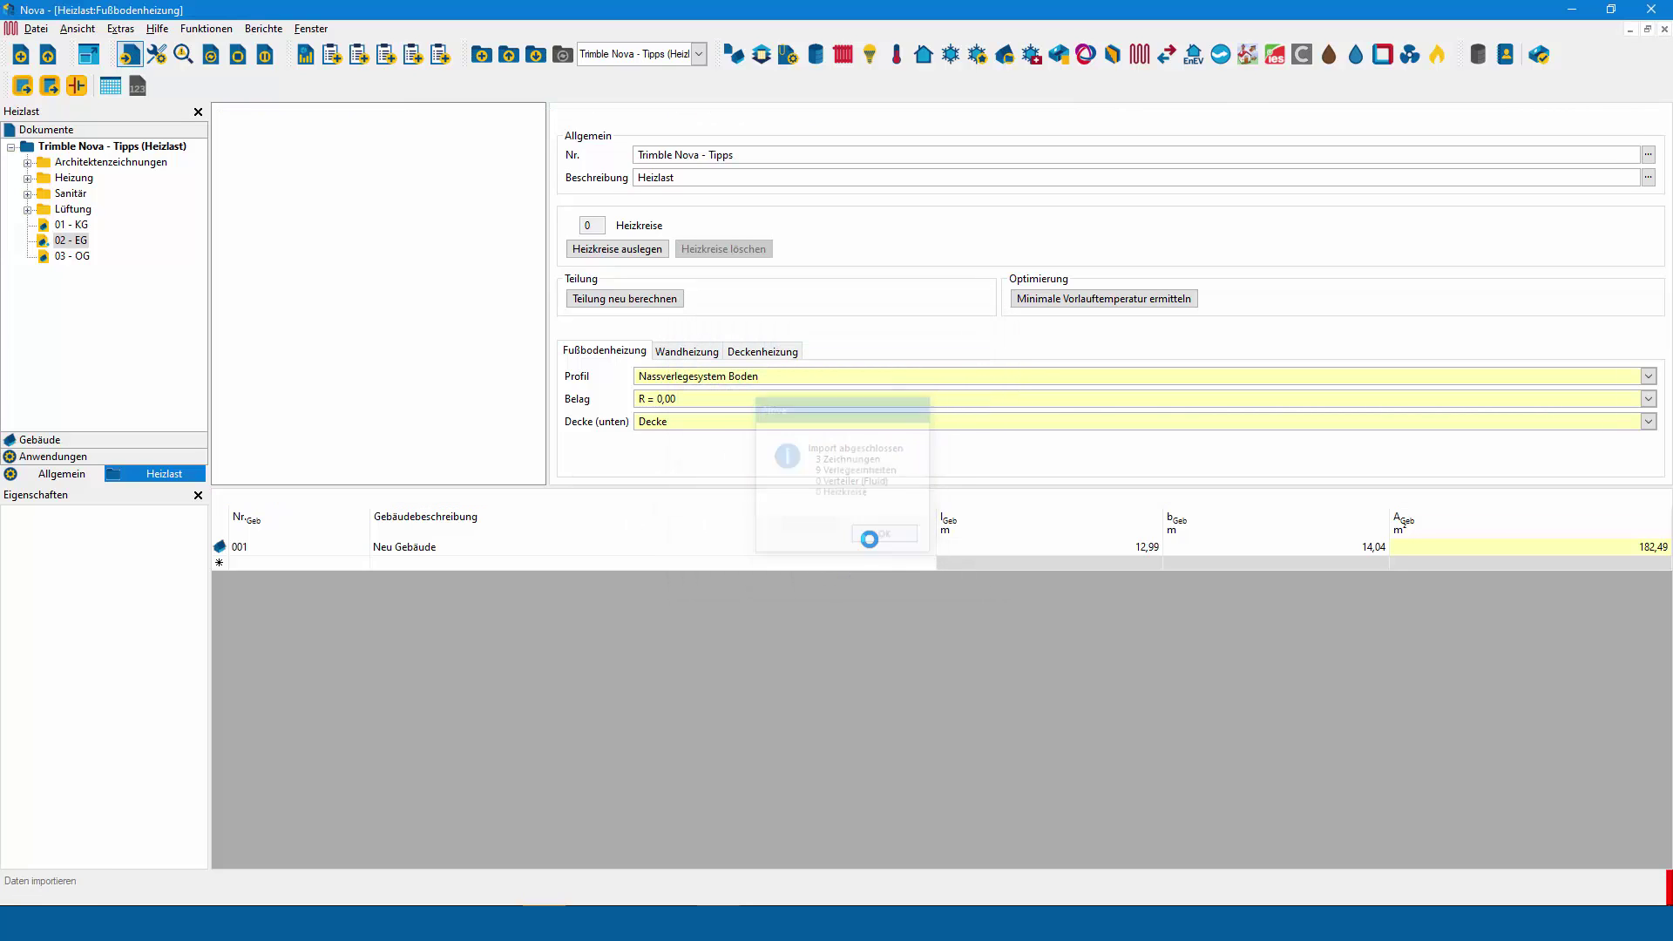
click(222, 112)
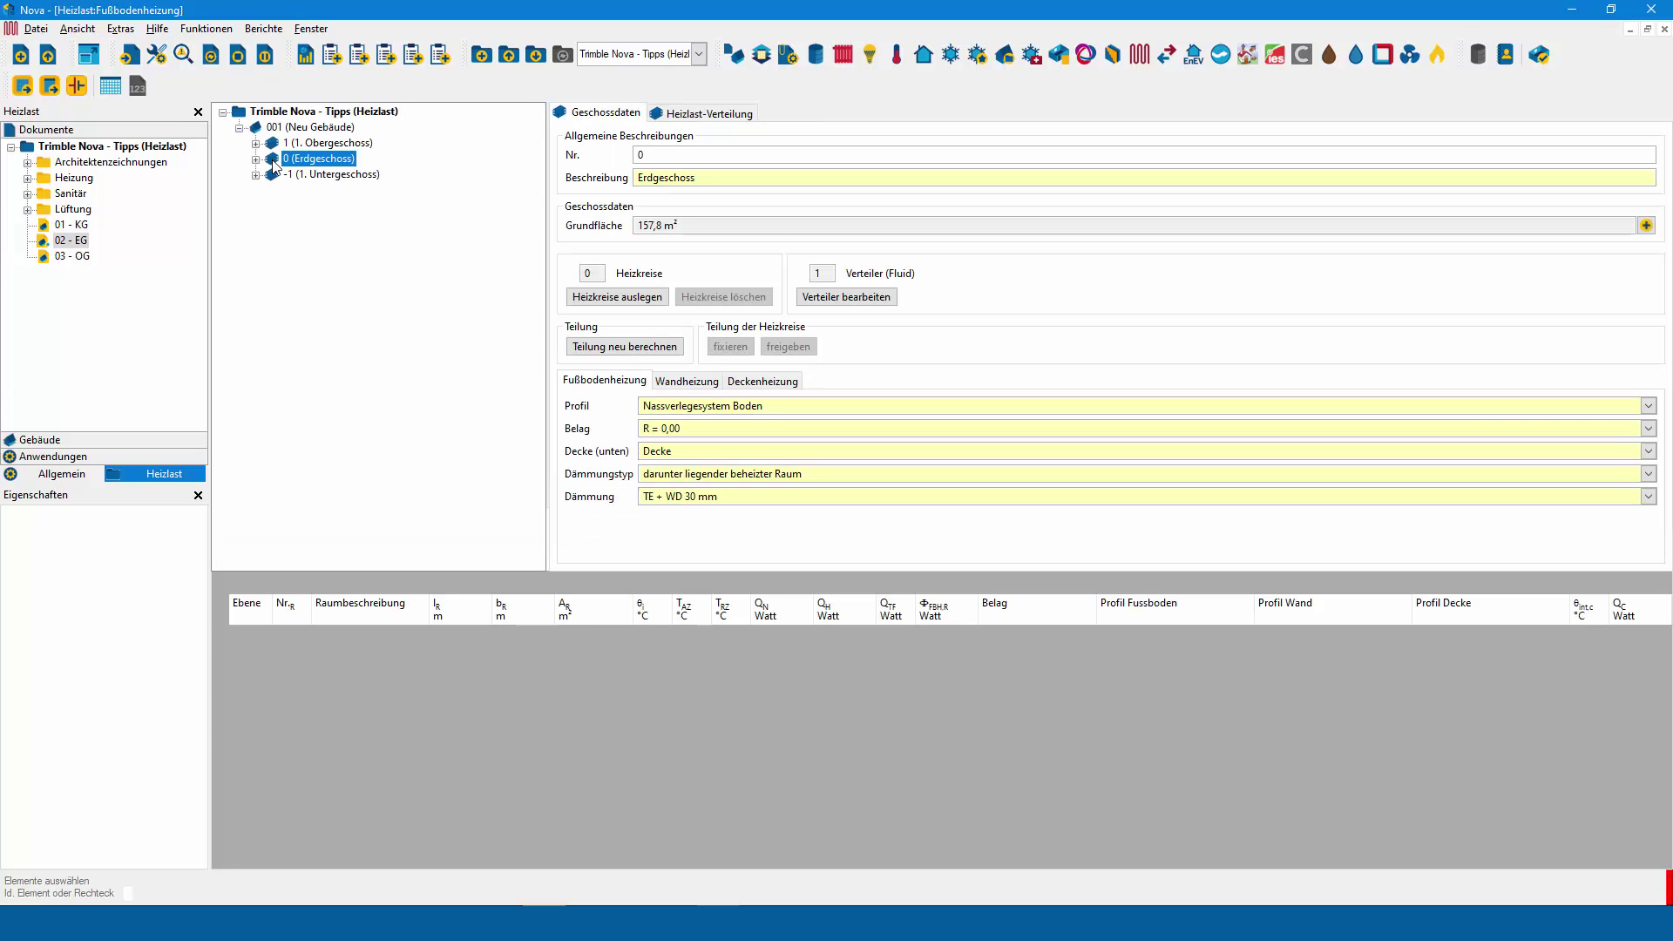
click(640, 299)
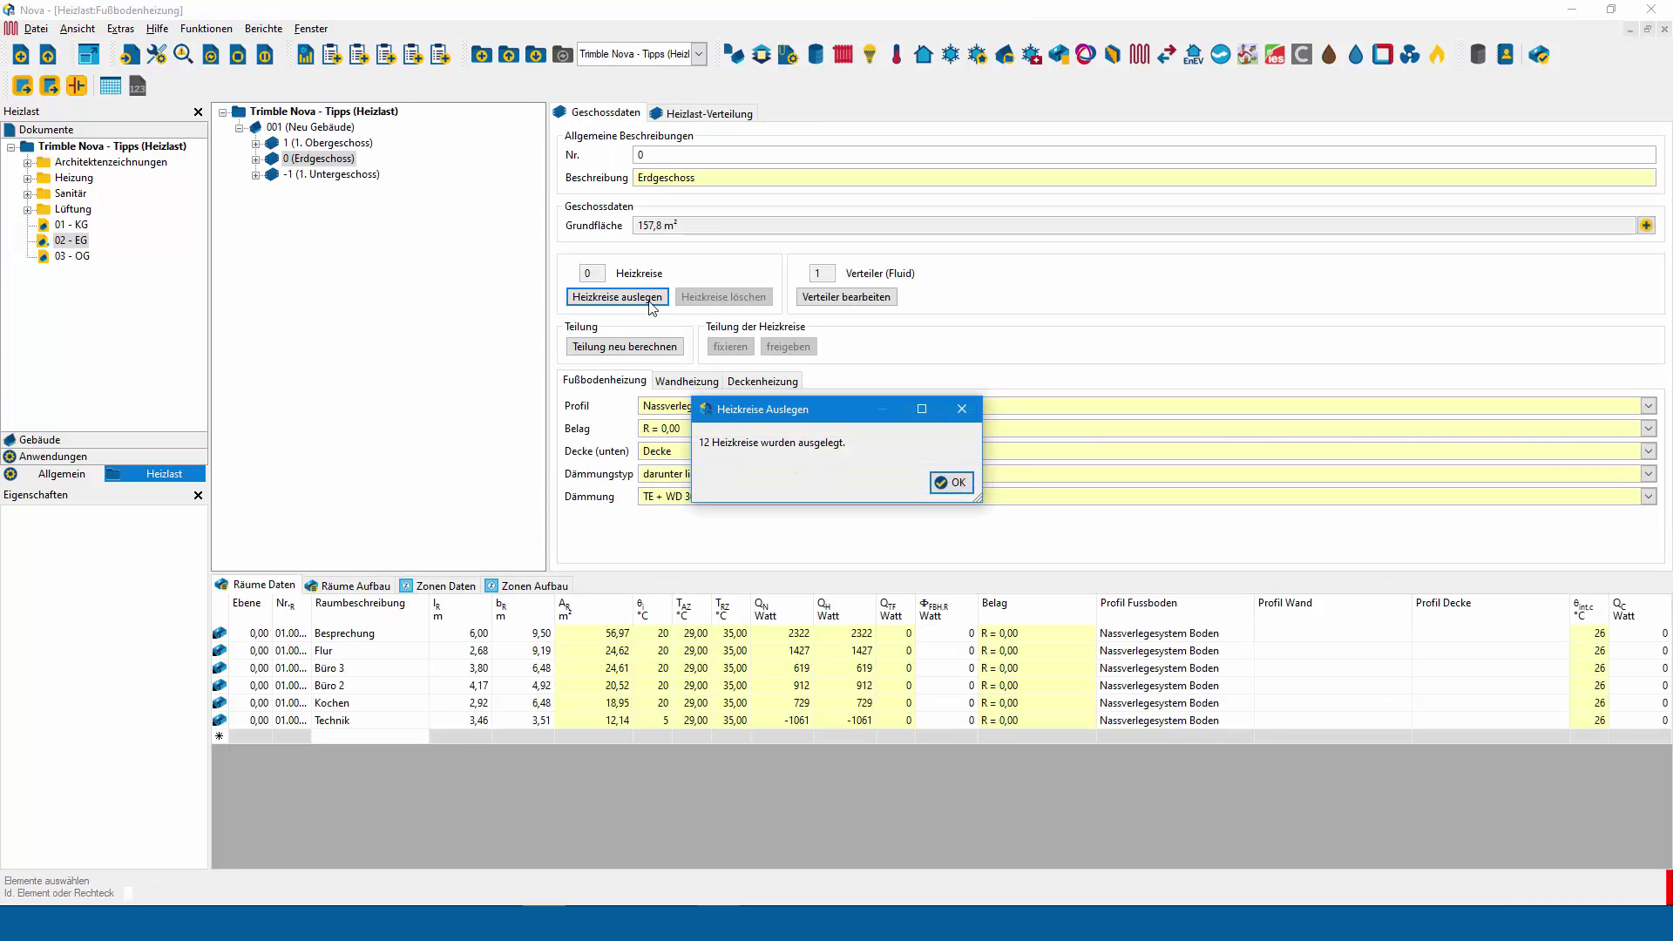
click(960, 483)
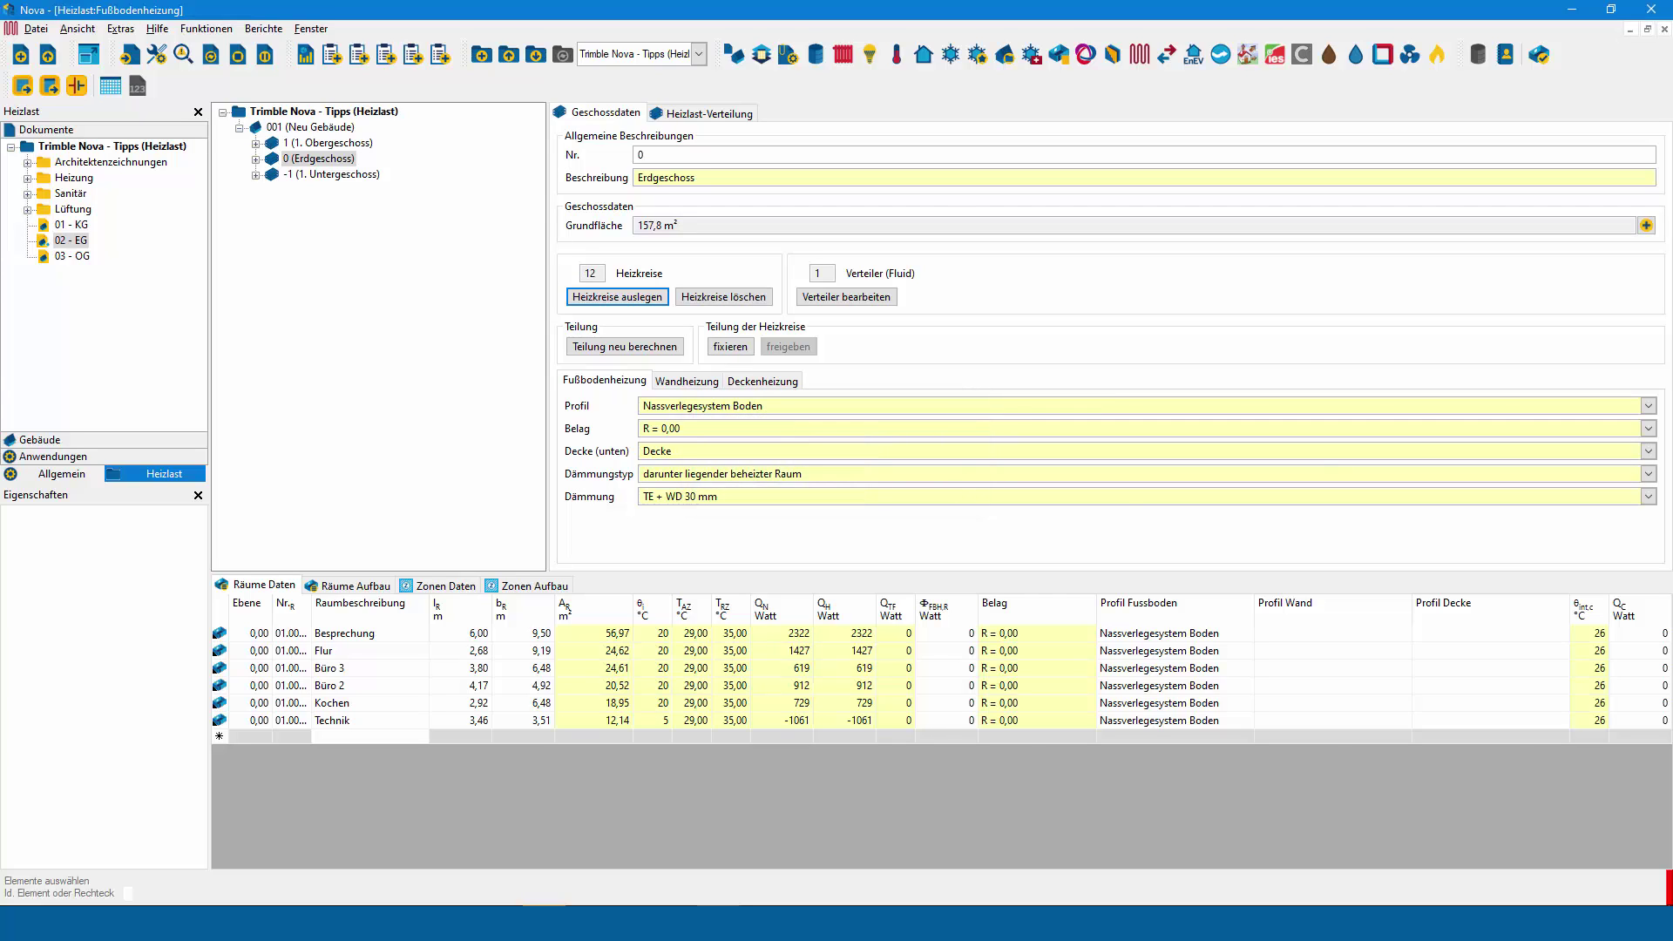
Step: Auto-draw the laid-out circuits into every ground-floor room via Flächenheizung > Heizkreise einzeichnen
click(1664, 29)
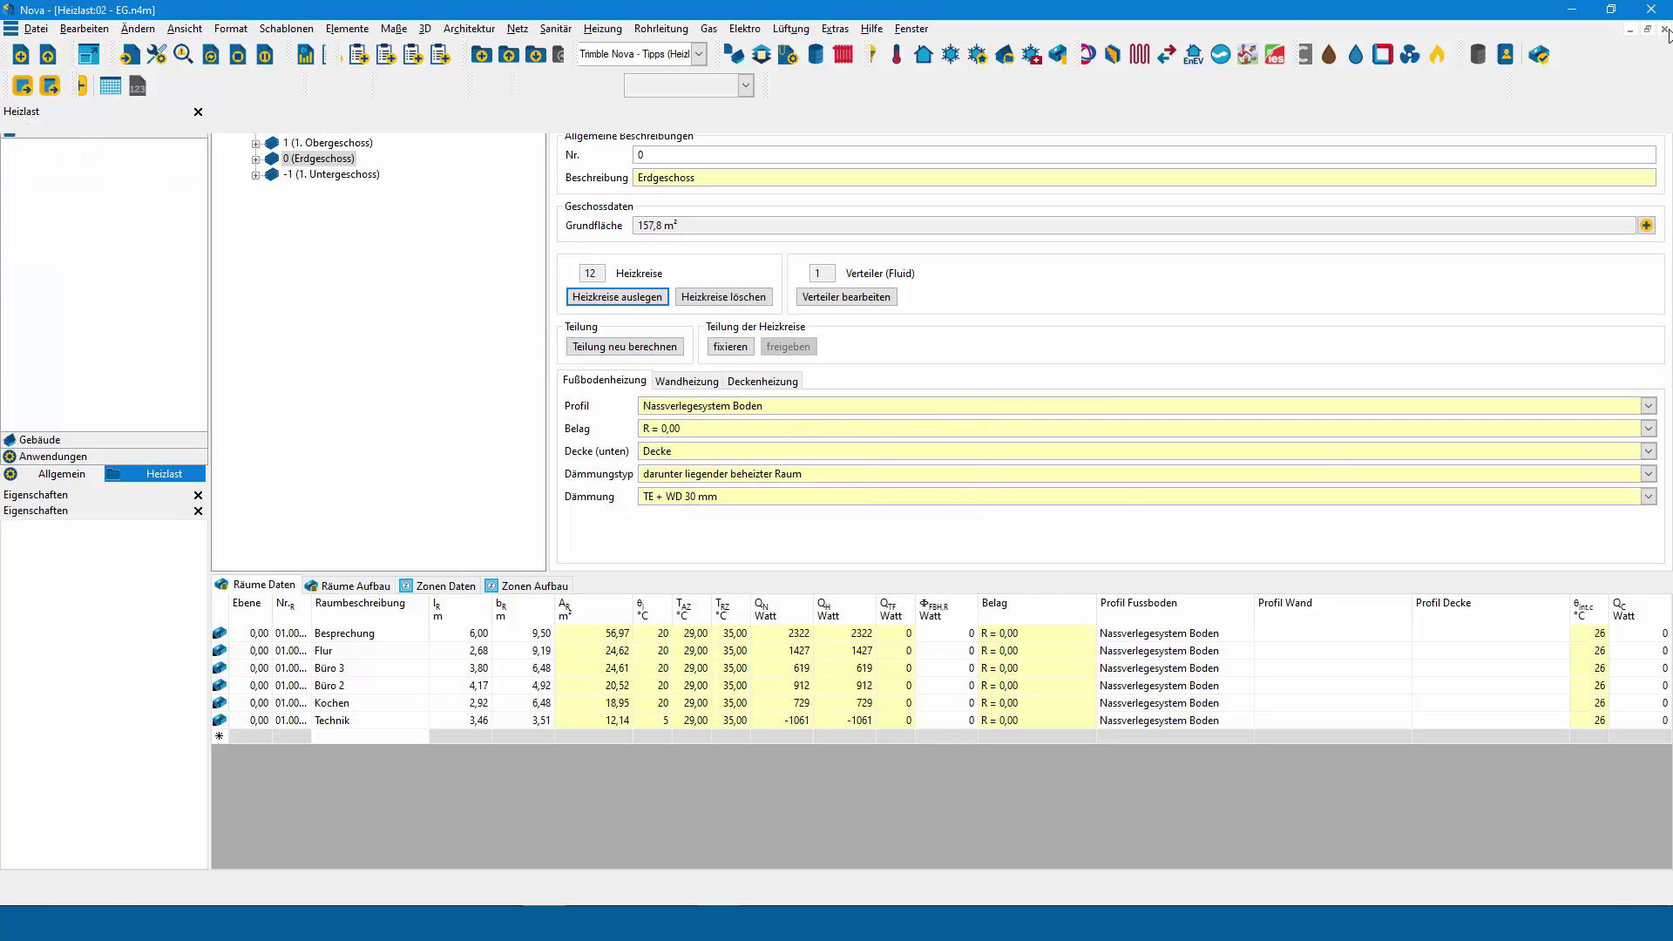
right_click(980, 395)
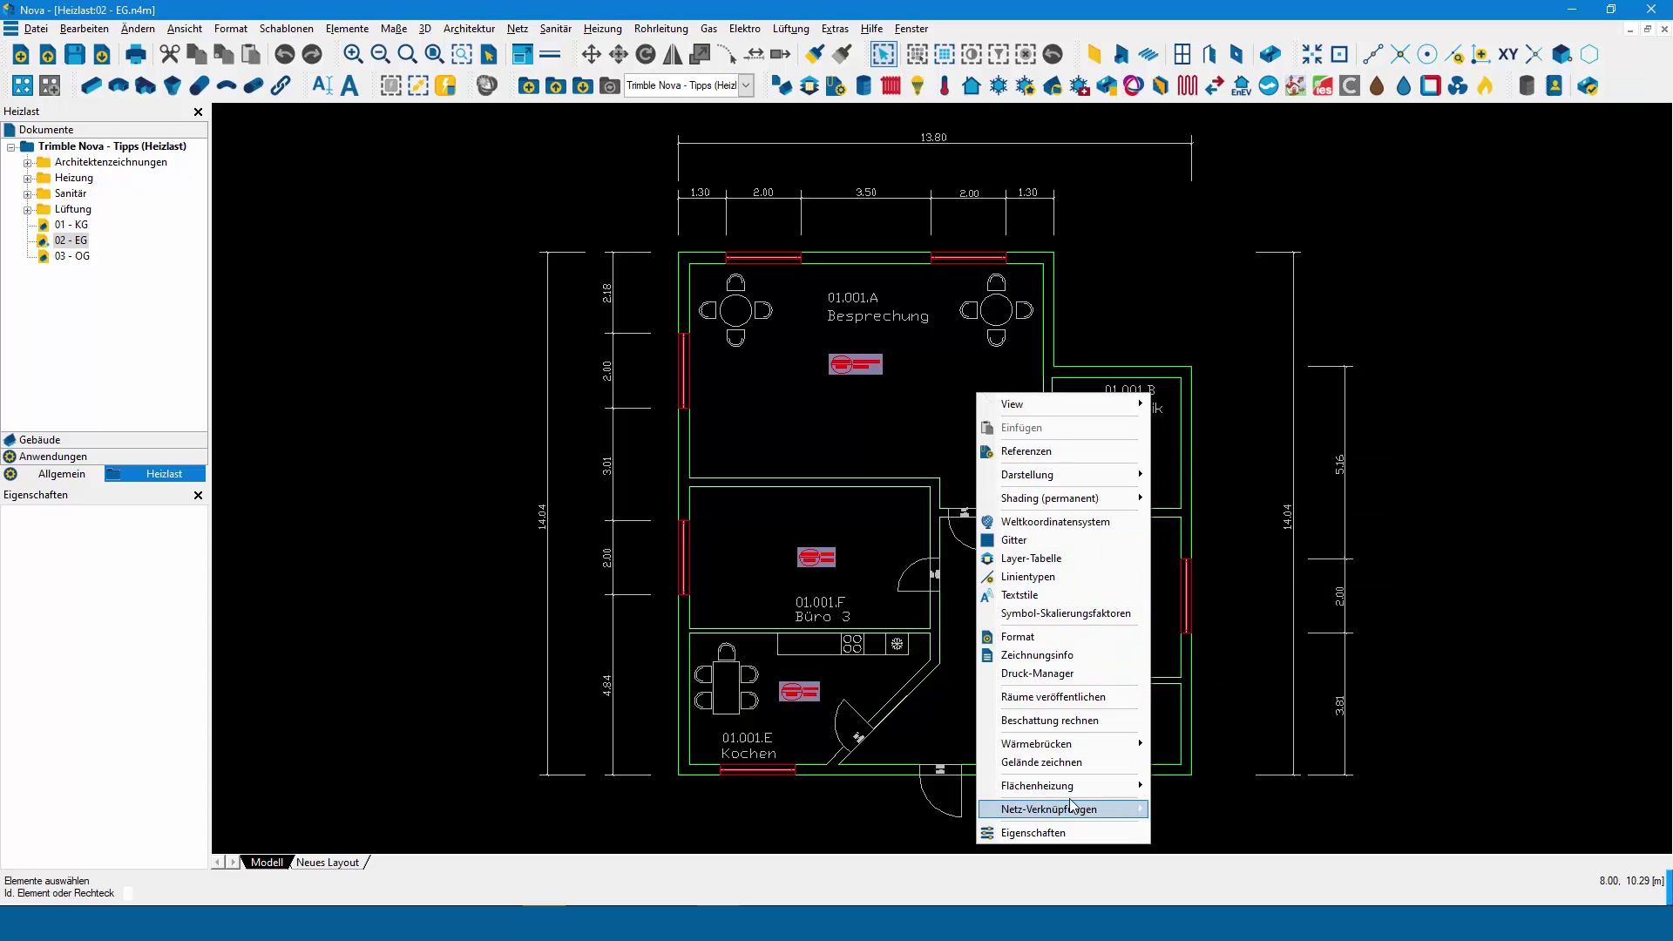
mouse_move(1038, 786)
click(1224, 785)
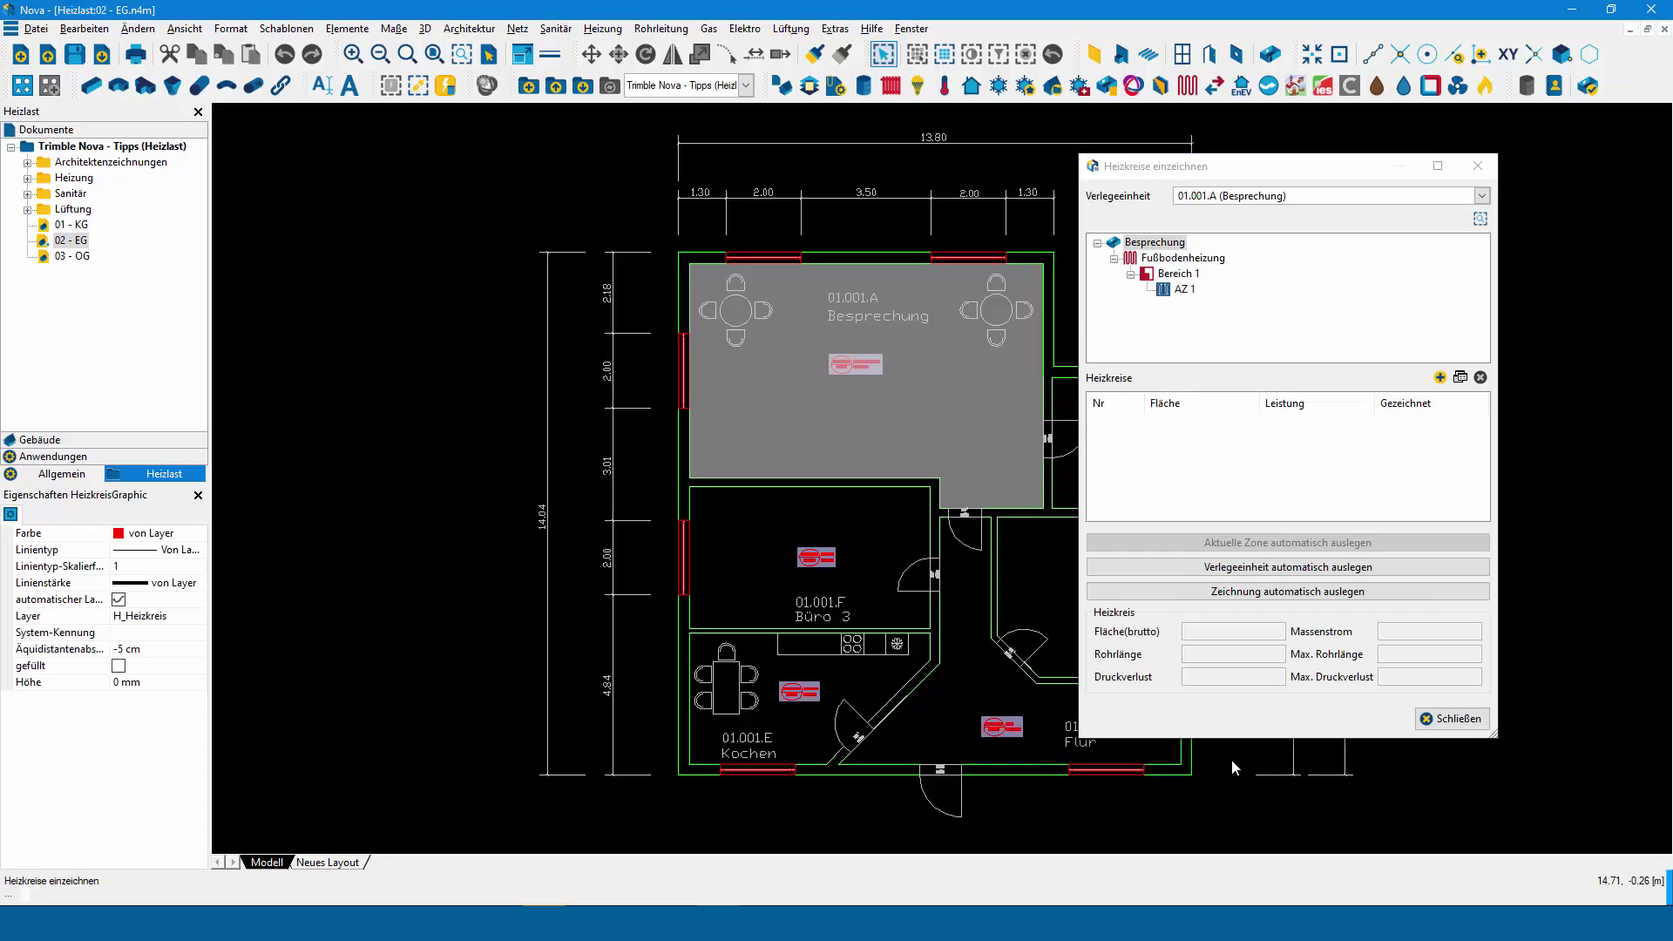
click(1325, 593)
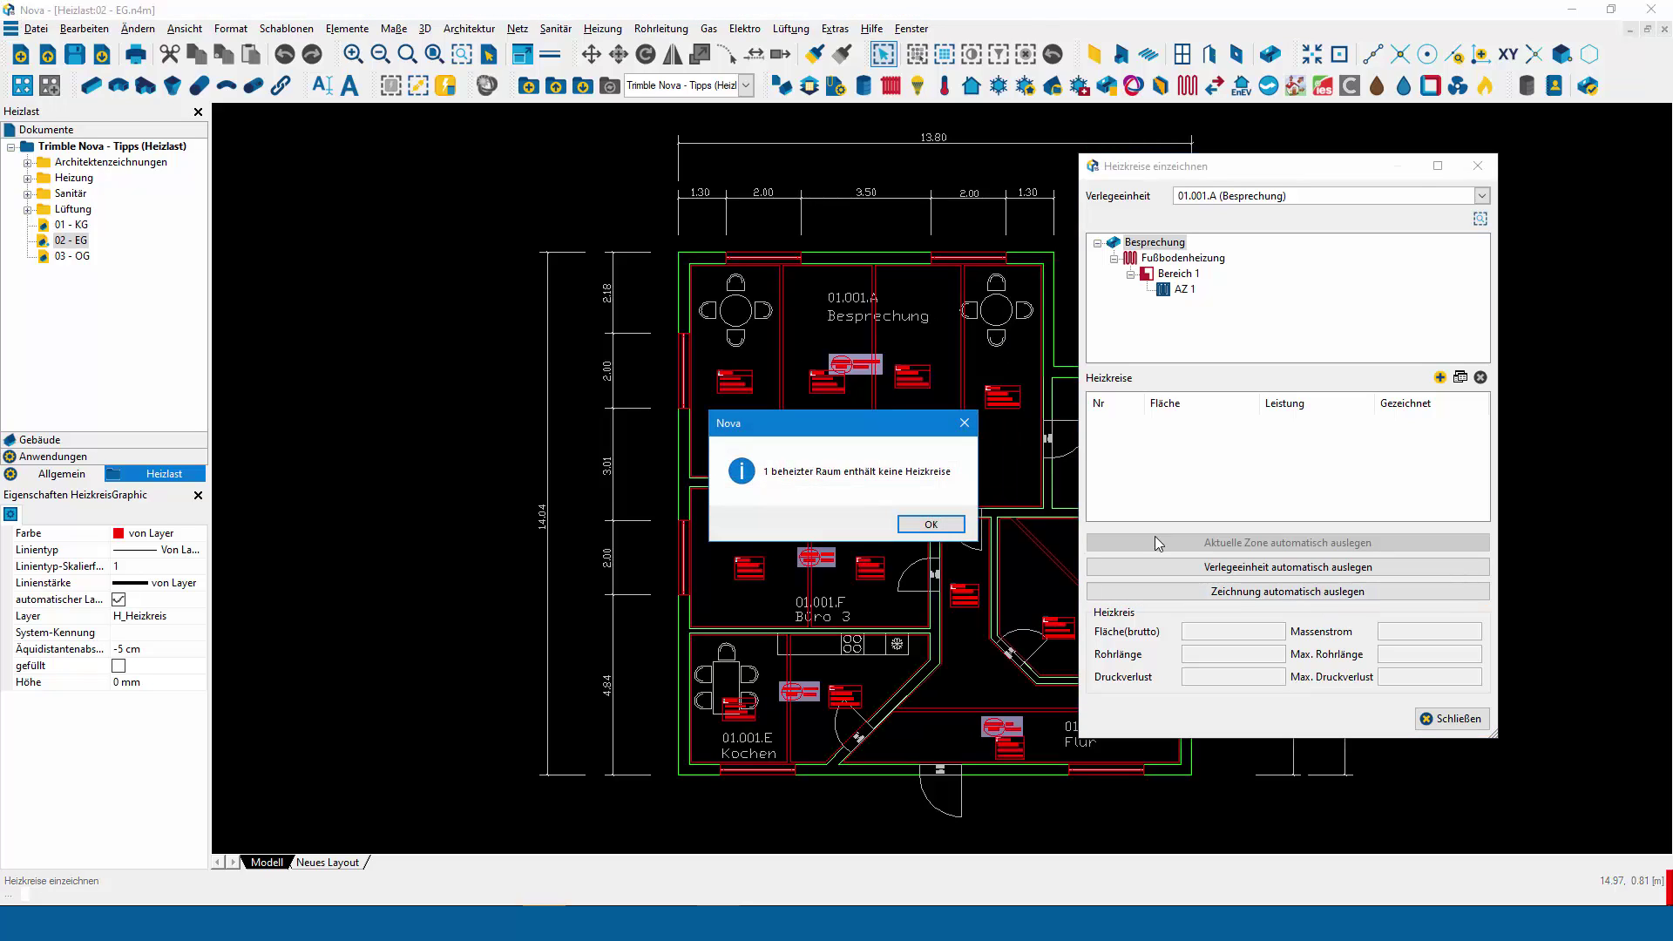
click(926, 526)
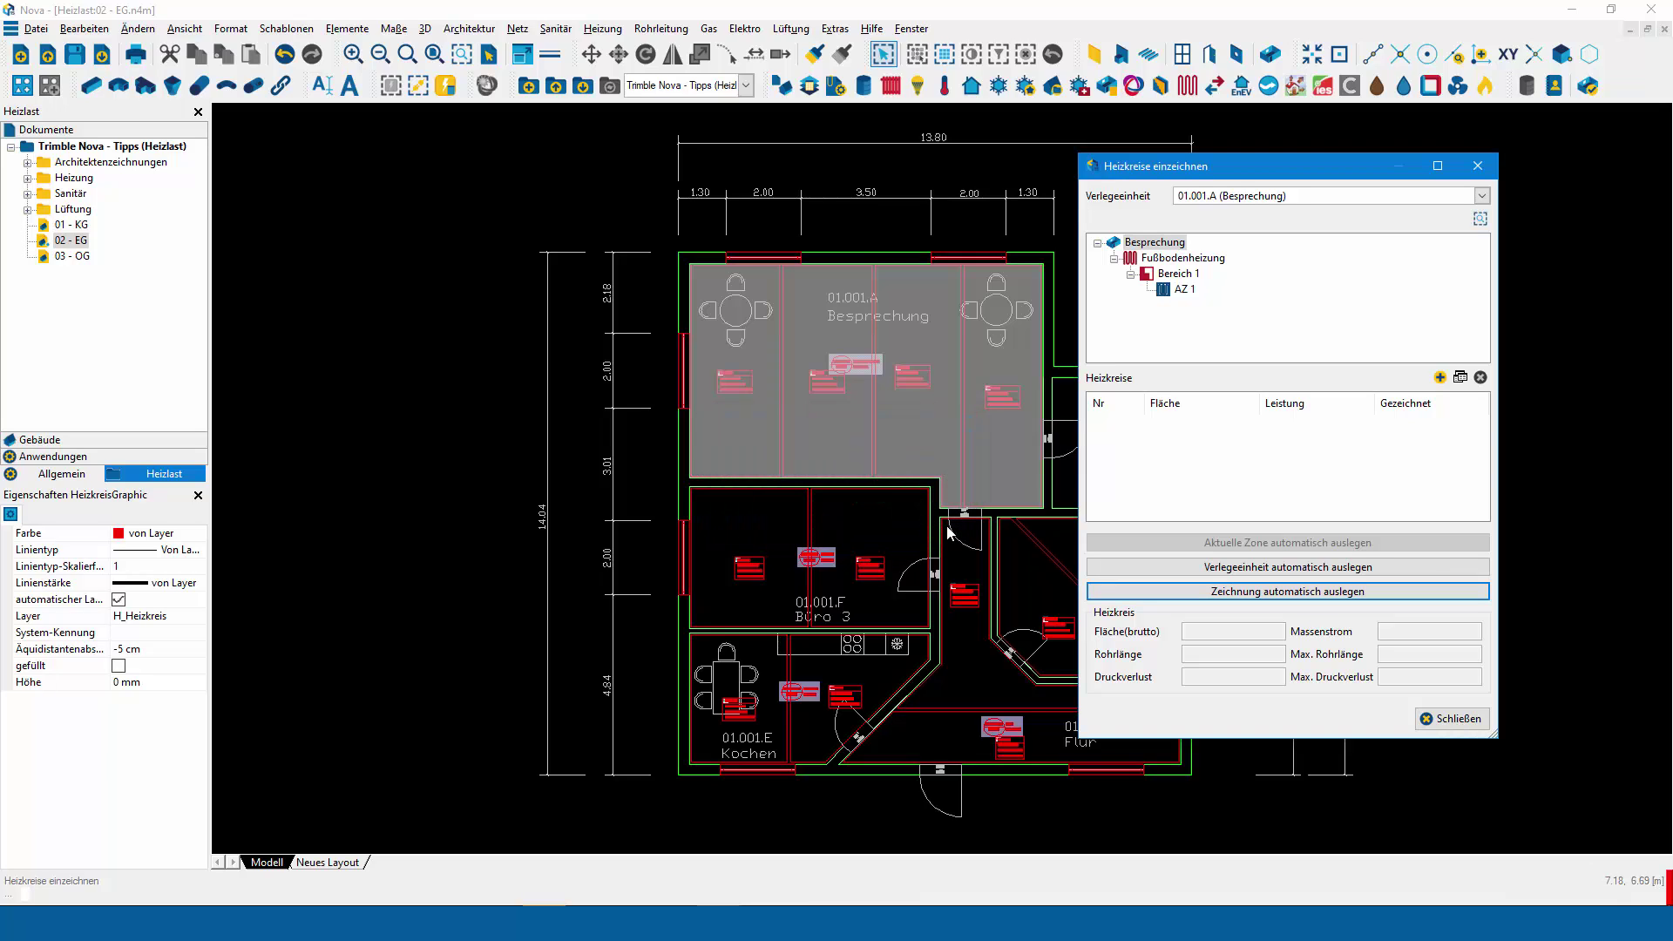
click(1477, 166)
Step: Zoom in on the Besprechung room and bring up the Heizung > Fußbodenheizung commands
scroll(923, 505, up, 2)
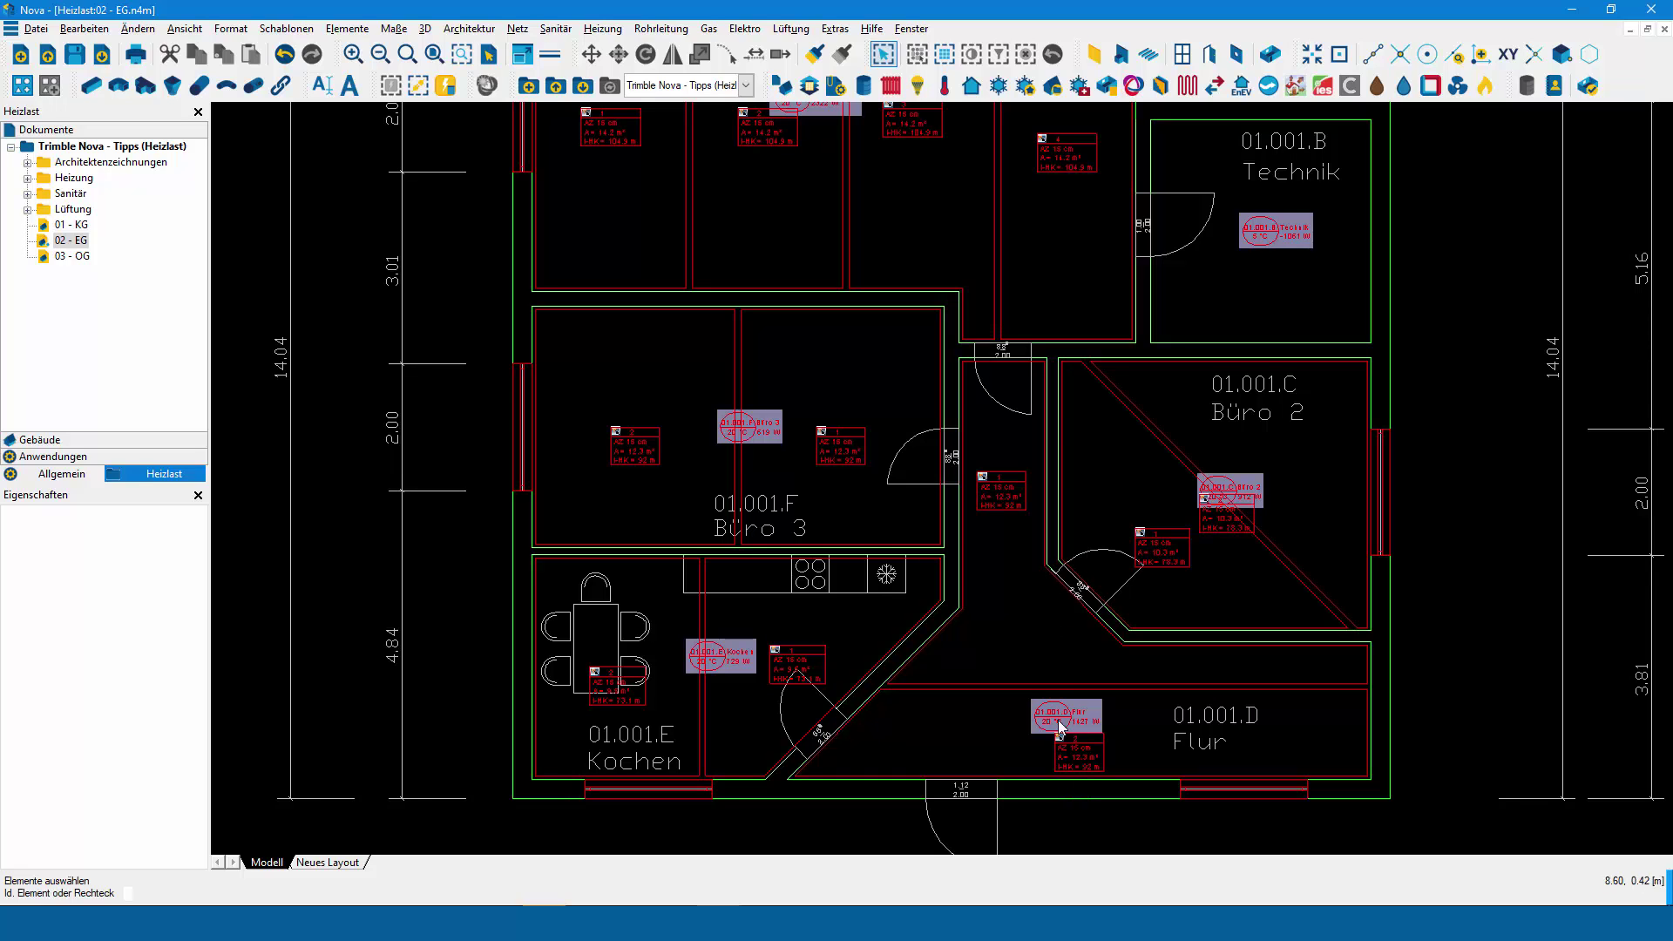
scroll(958, 453, up, 3)
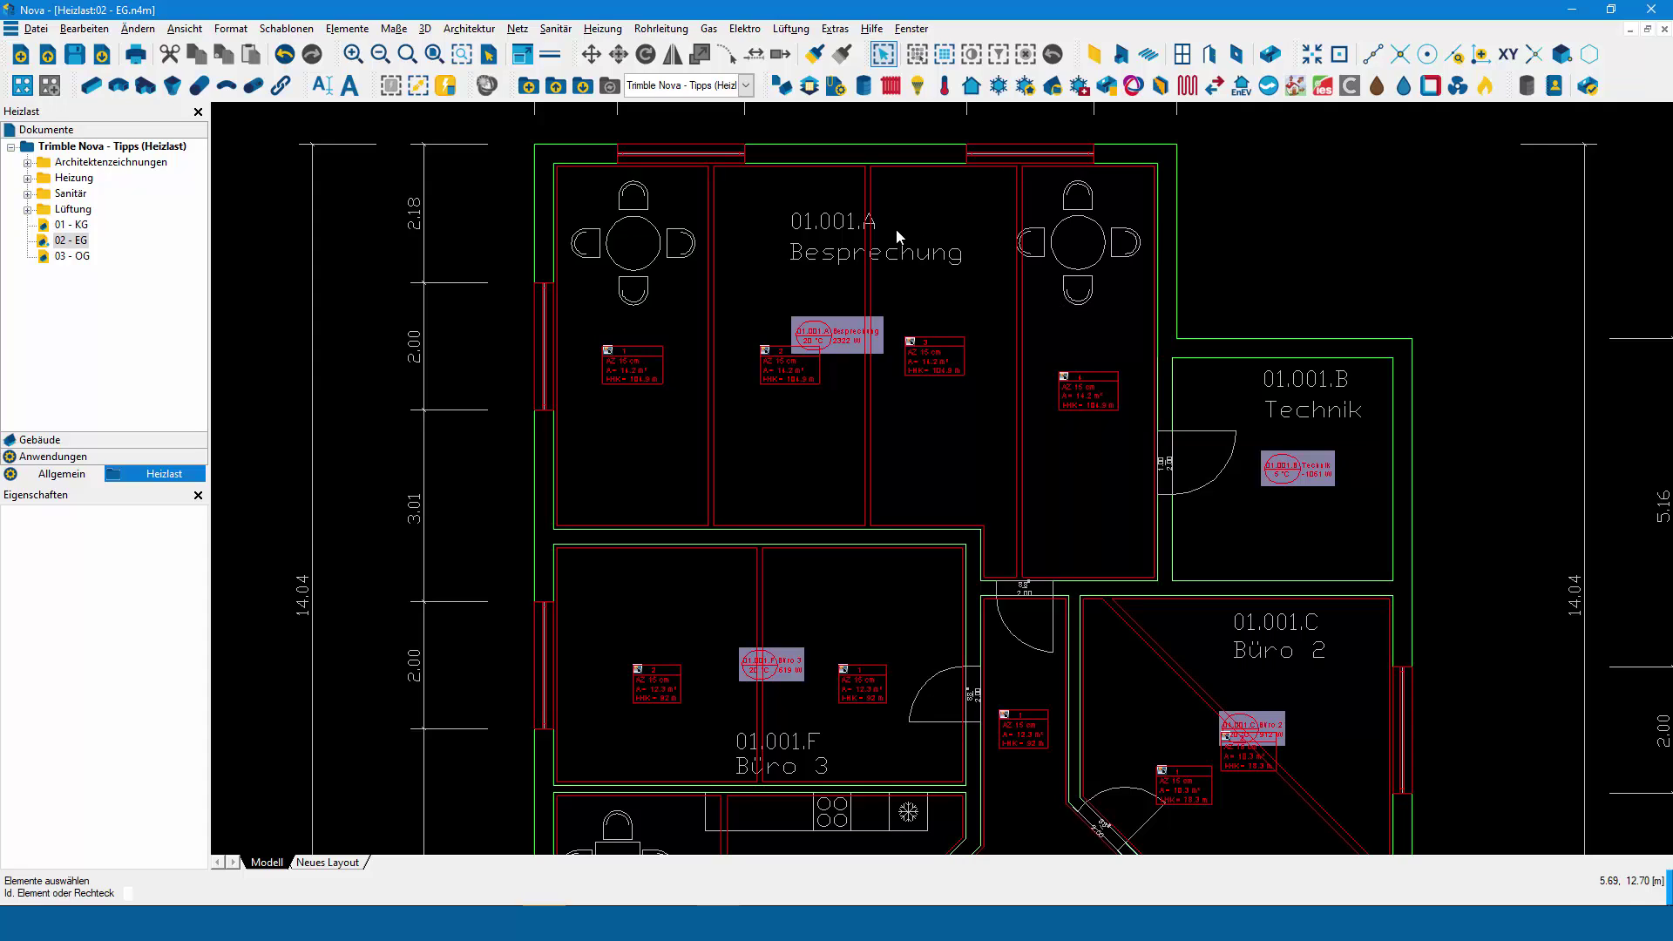
click(608, 29)
mouse_move(644, 169)
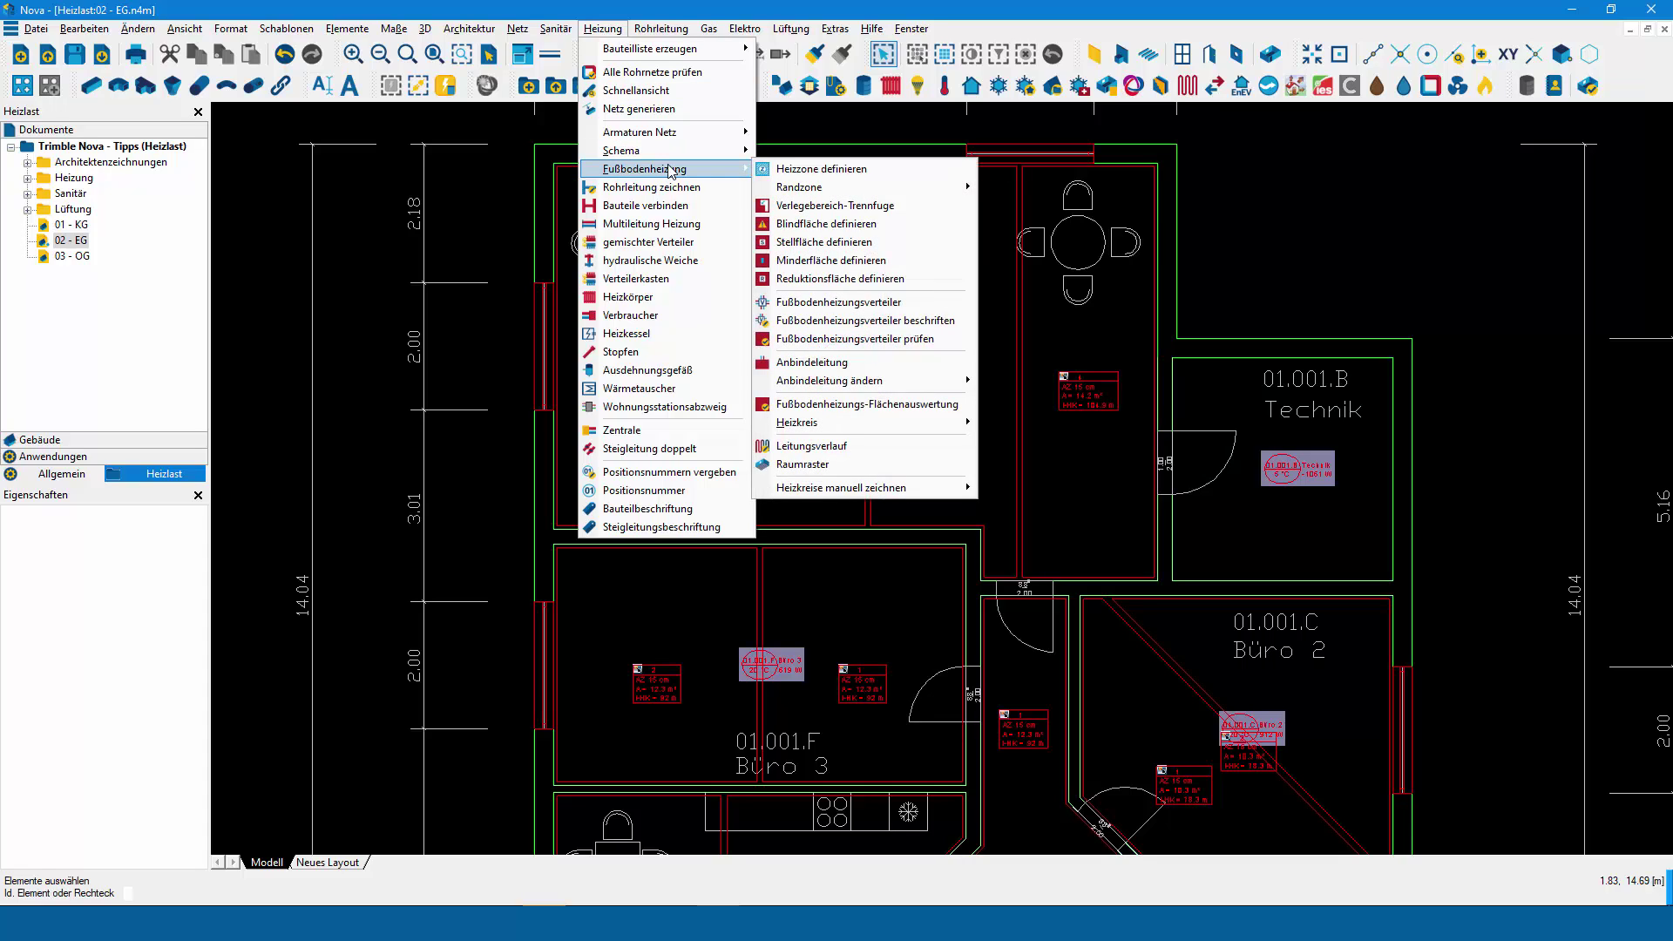
Step: Draw separation joints across Büro 3 and vertically and horizontally through Besprechung
click(803, 207)
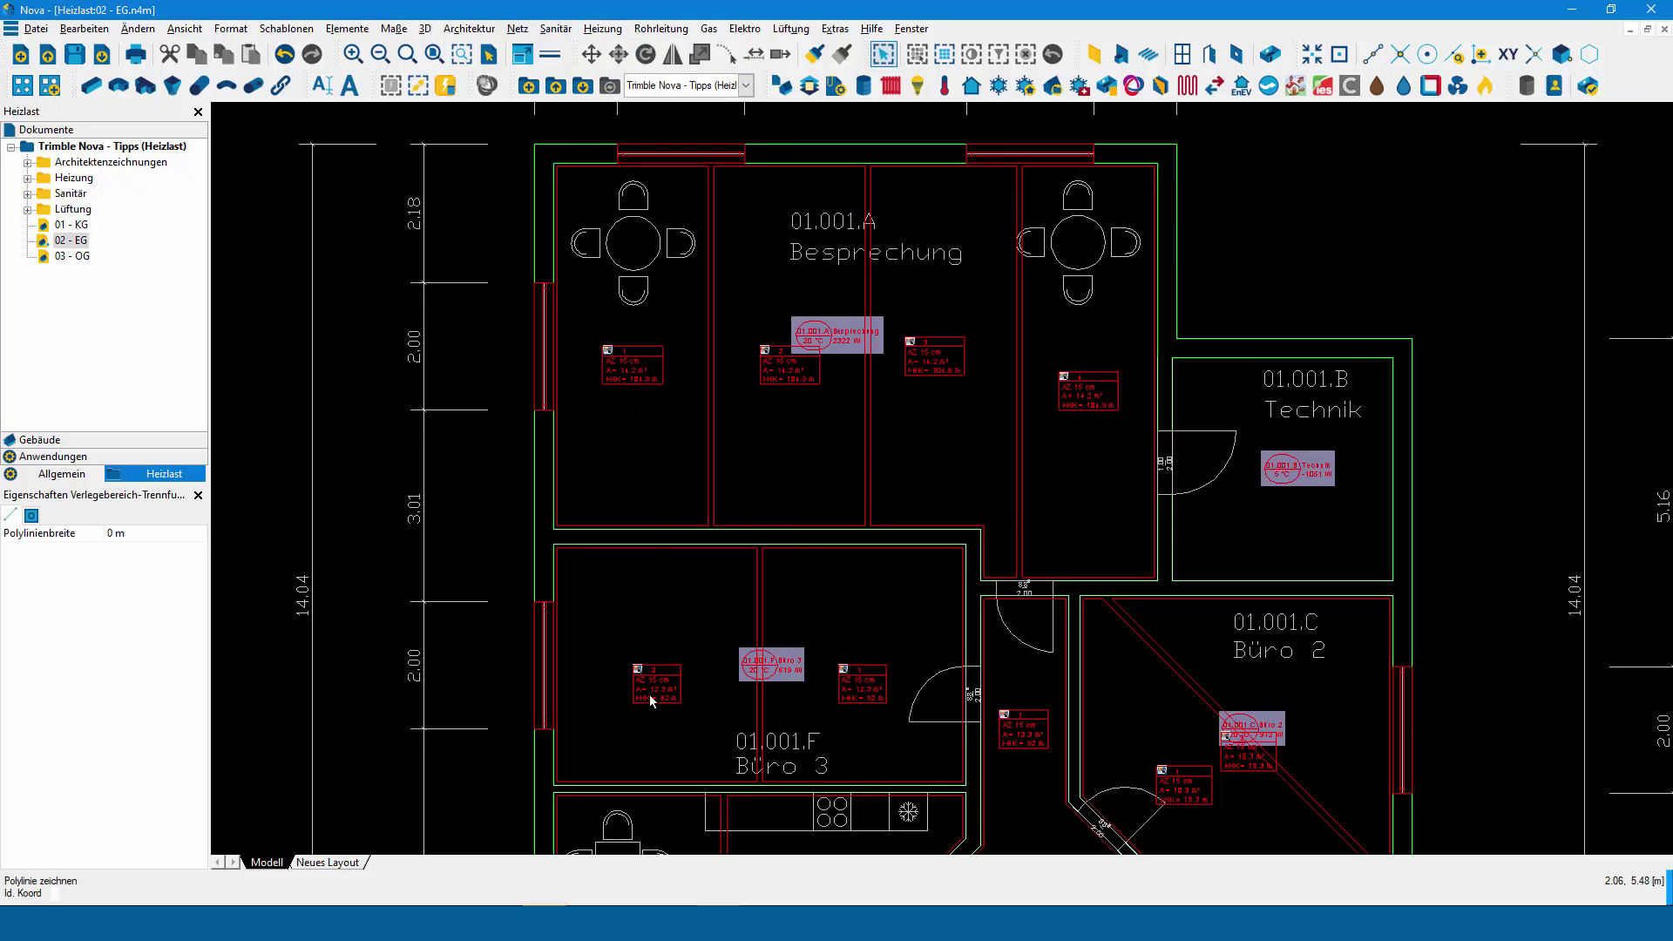
click(562, 677)
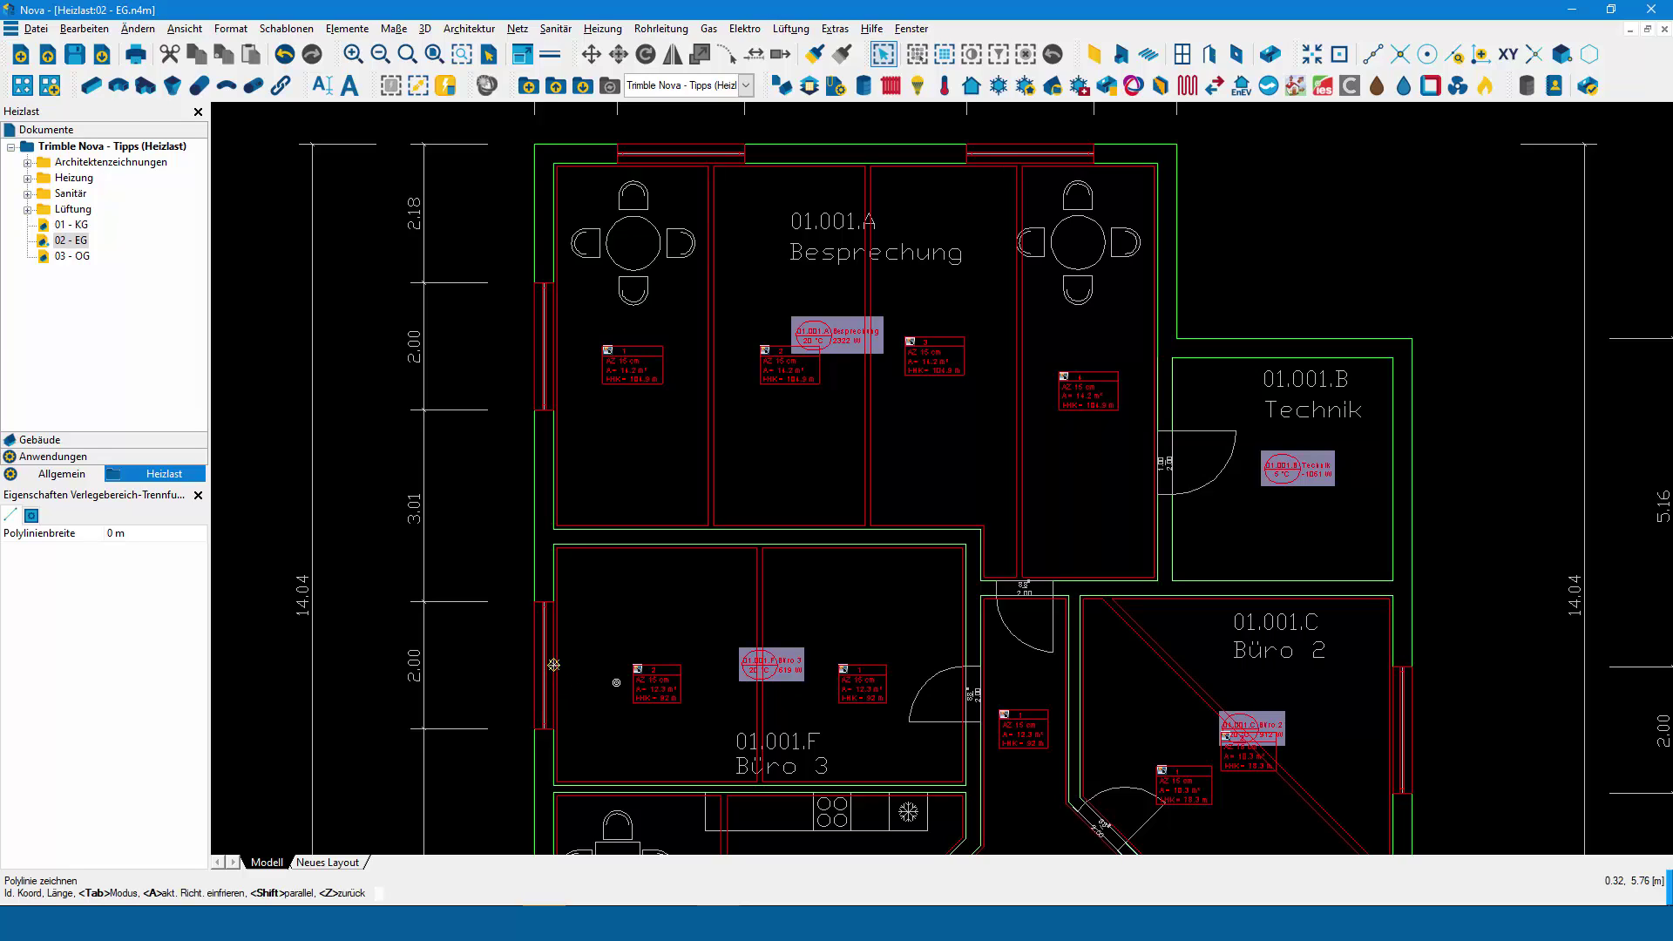
click(973, 666)
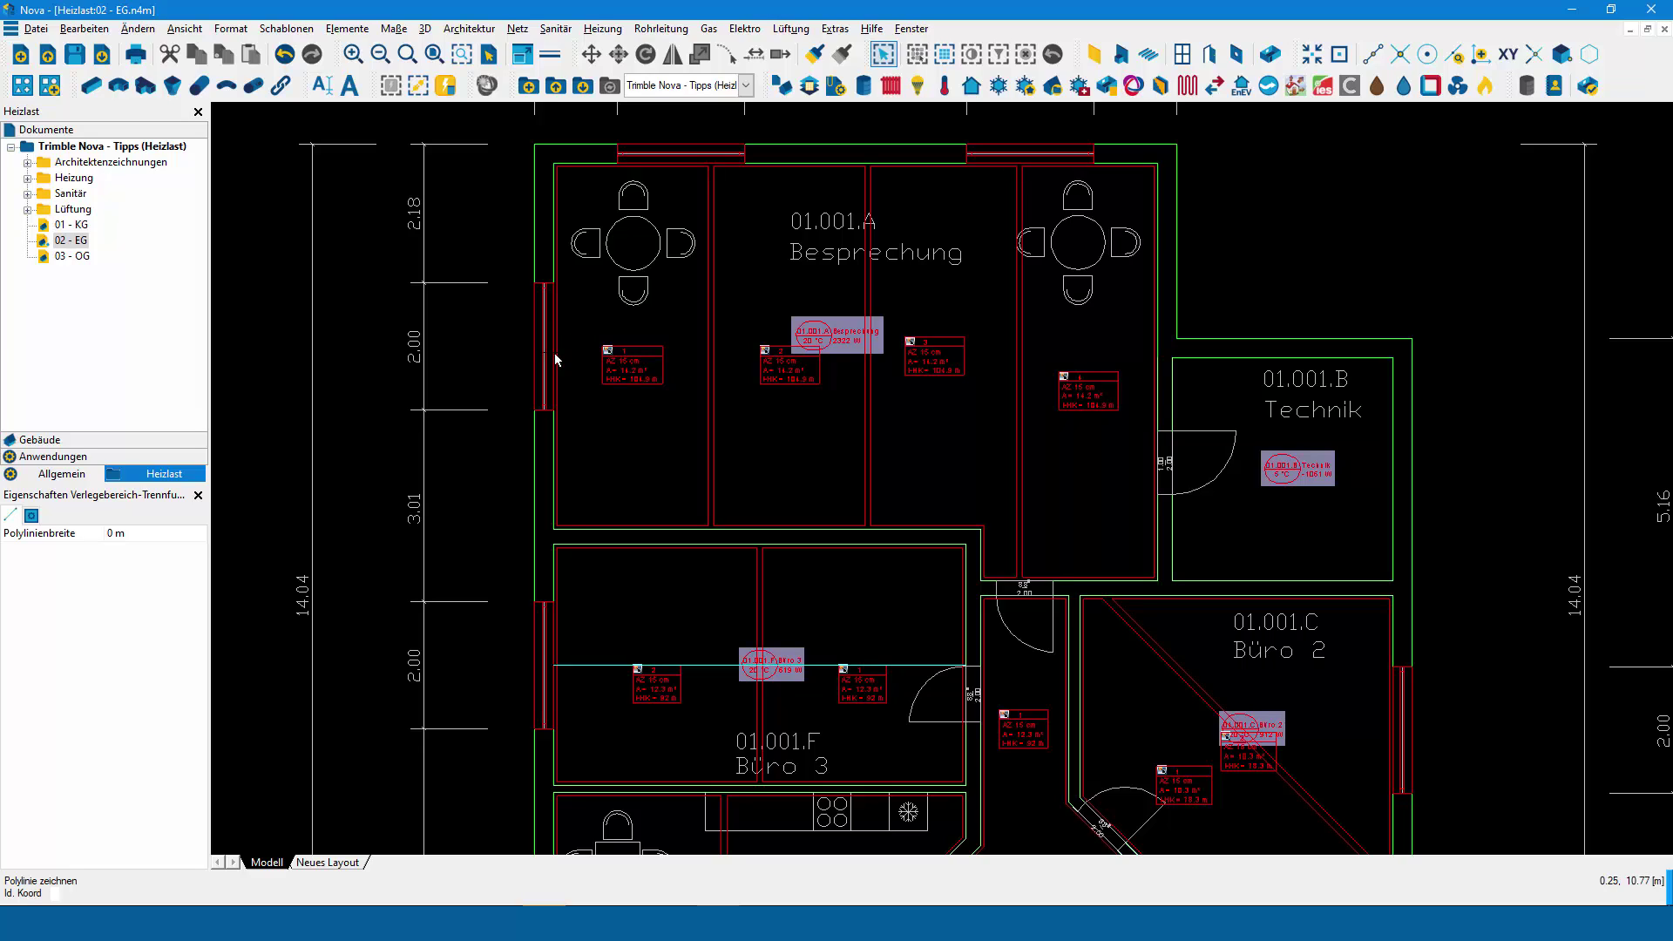
click(871, 164)
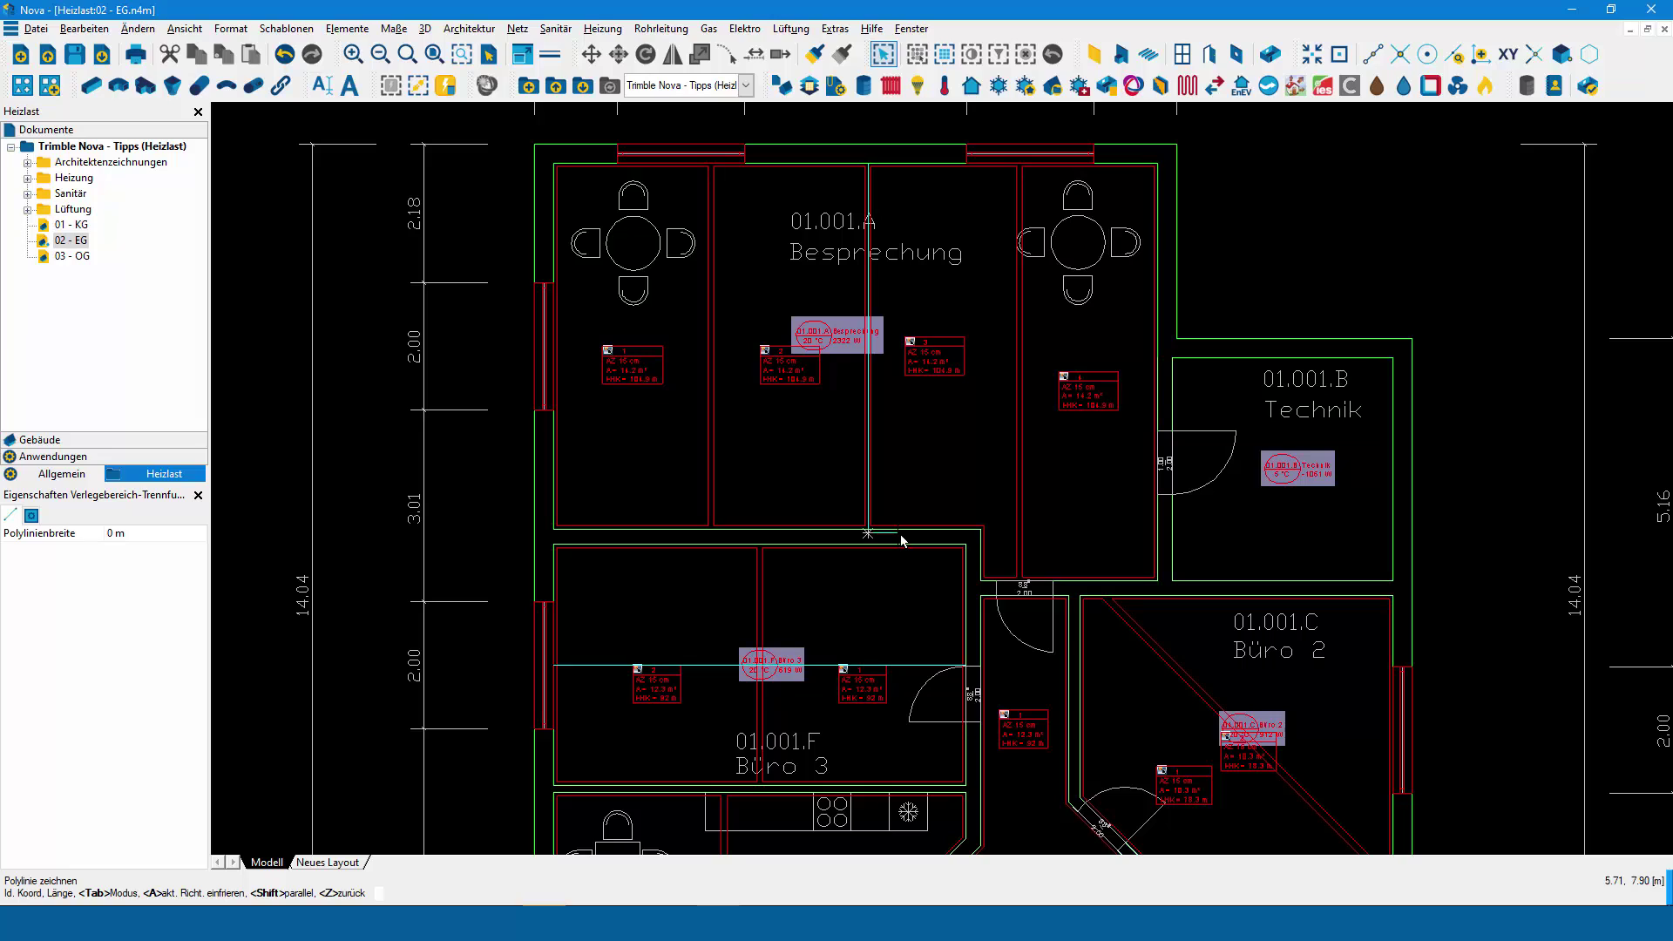
double_click(868, 533)
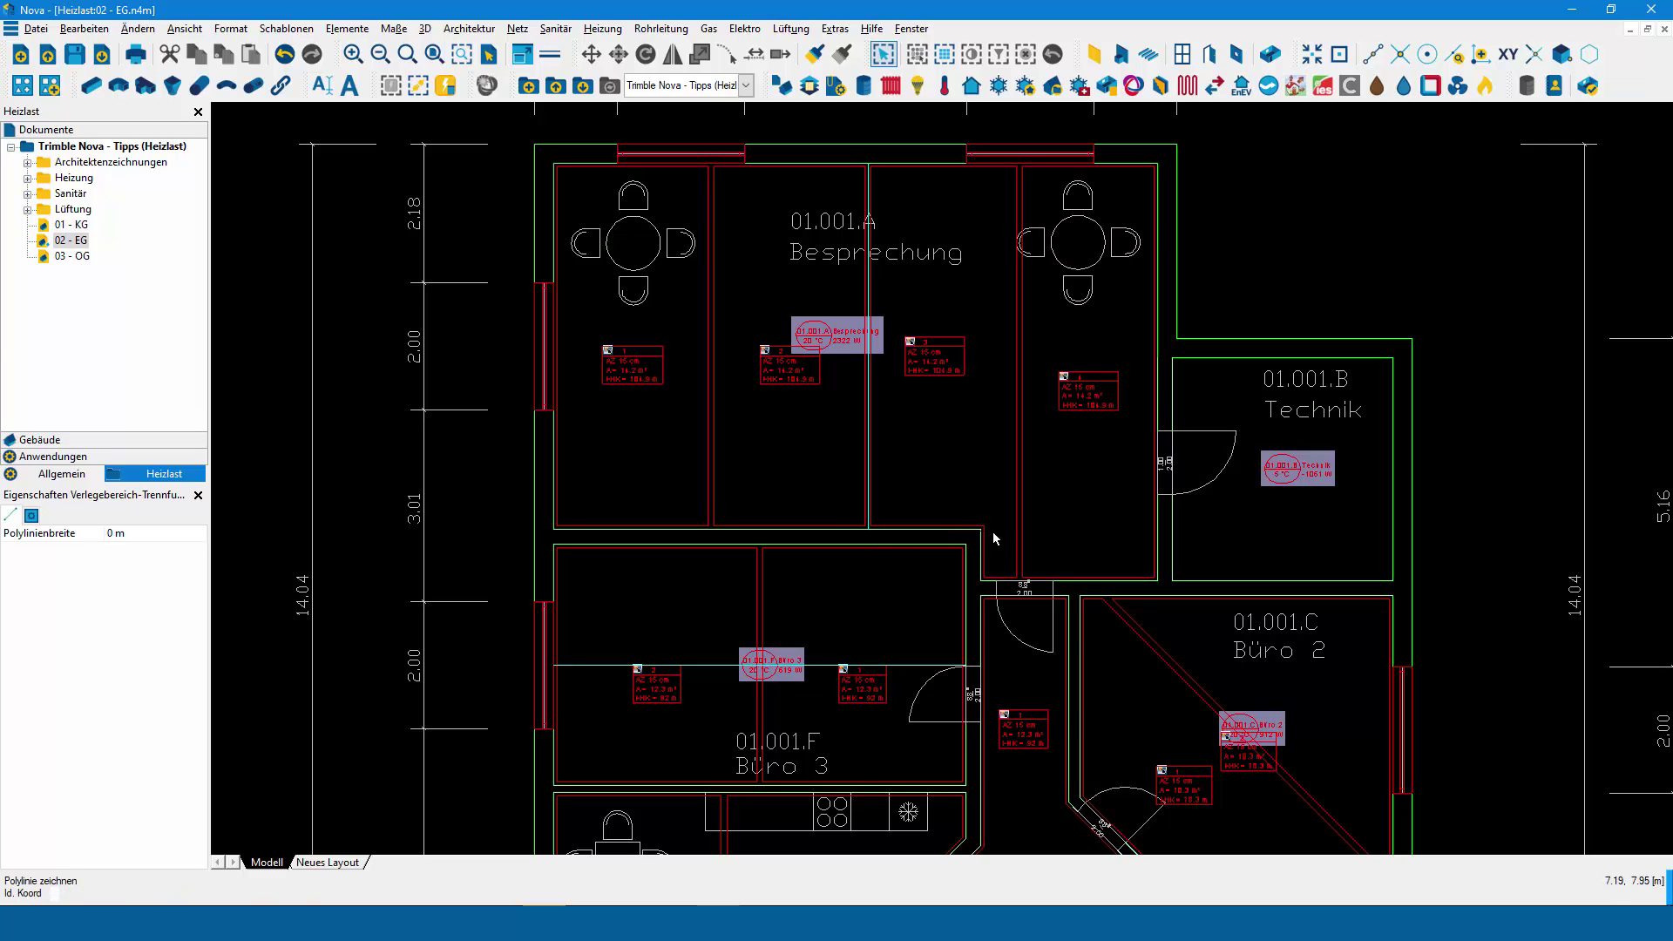
click(553, 346)
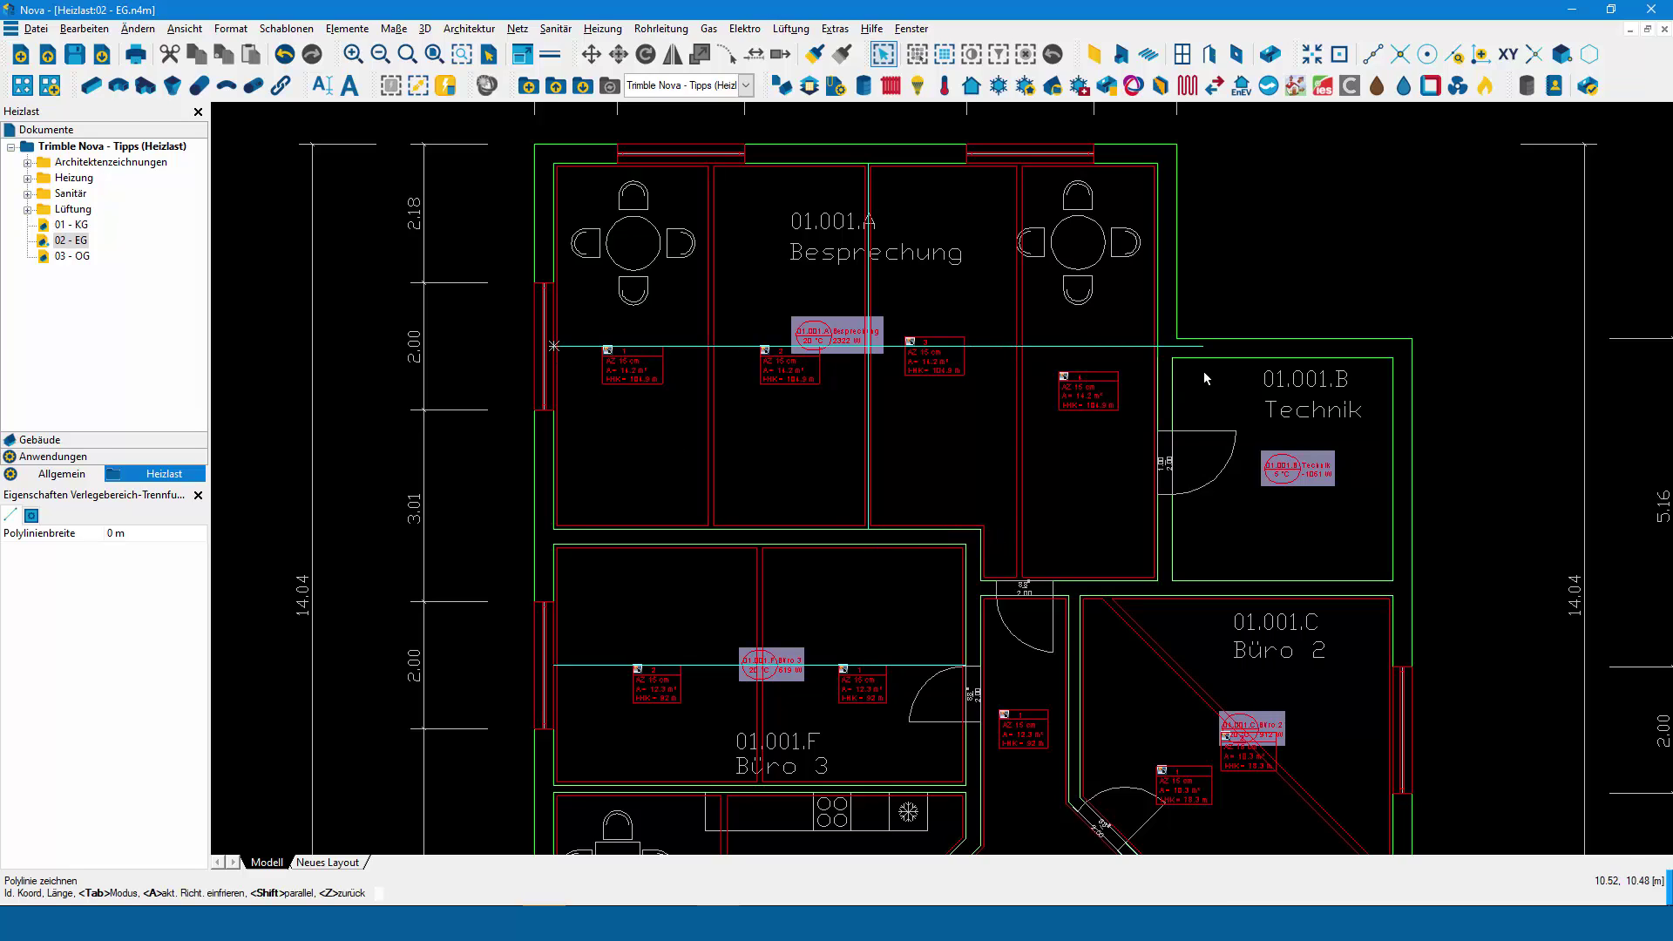
double_click(1169, 412)
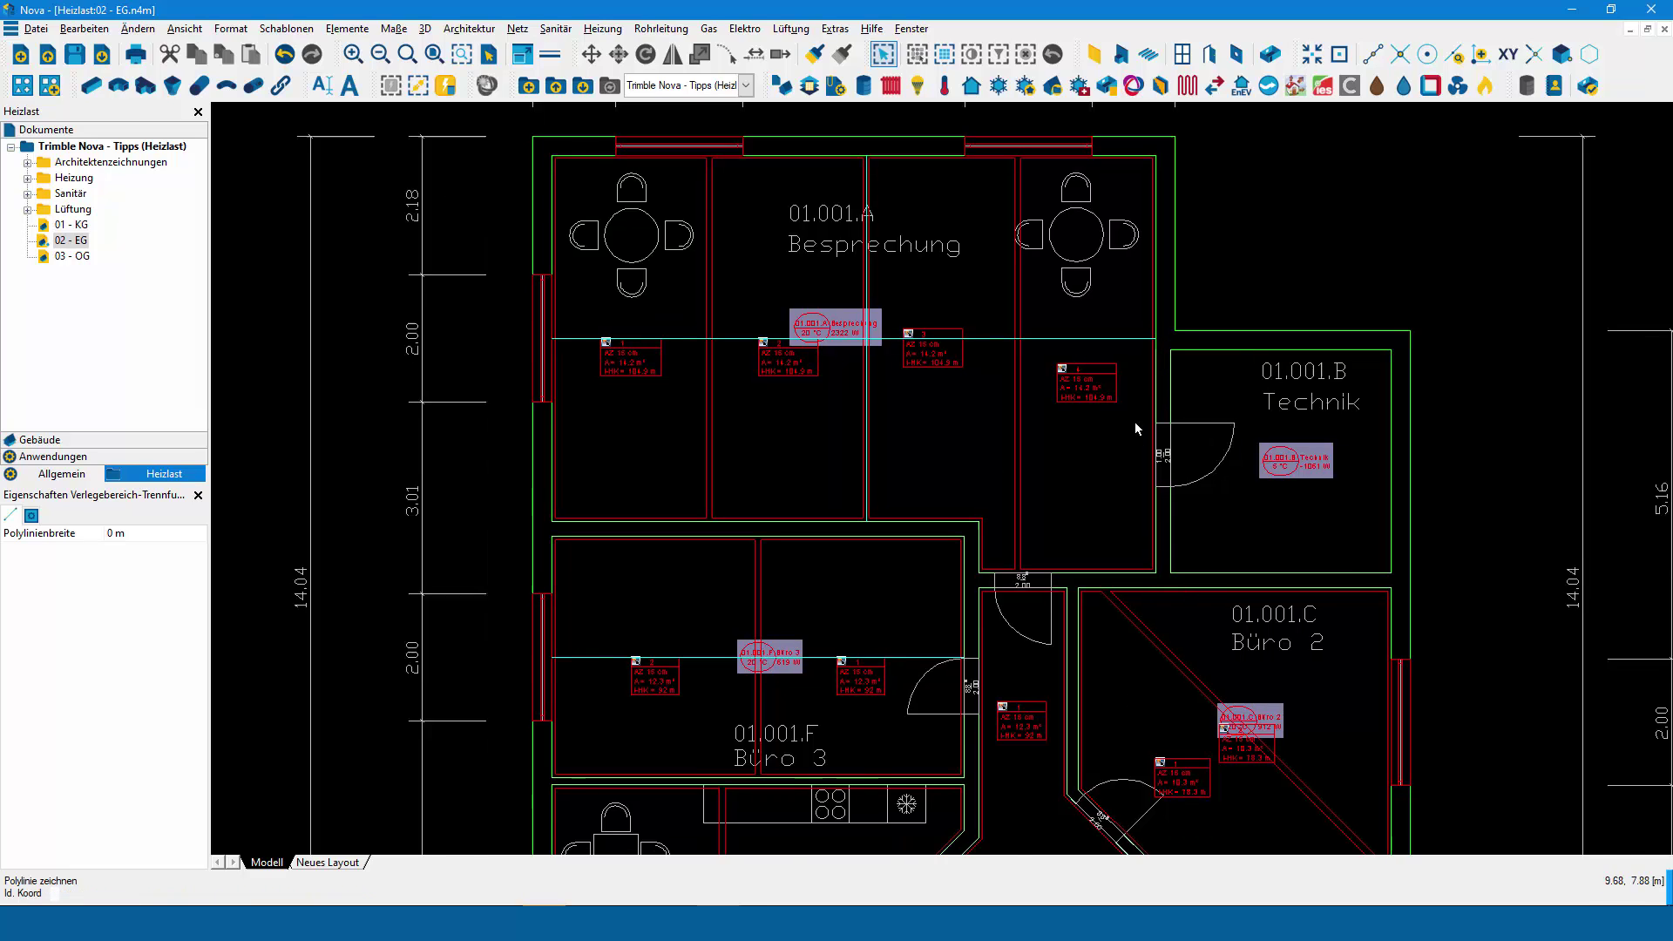
Step: Add a separation joint from the corridor corner down to the Flur's outer wall
middle_drag(1135, 421, 1128, 385)
middle_drag(1026, 381, 859, 145)
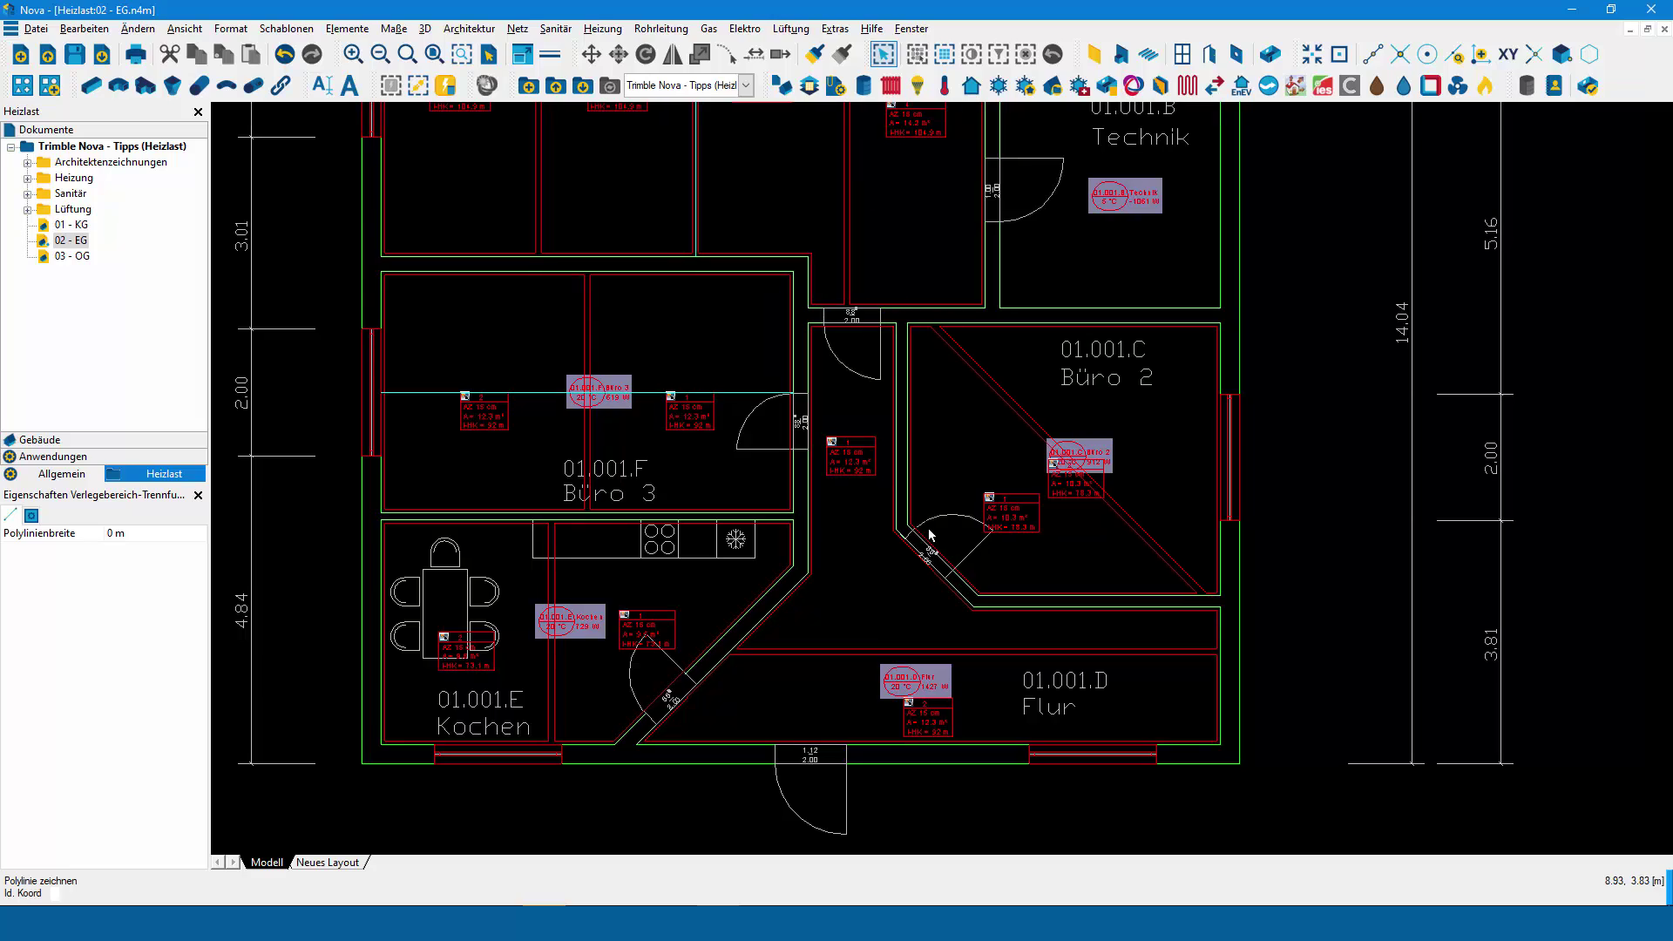
click(901, 531)
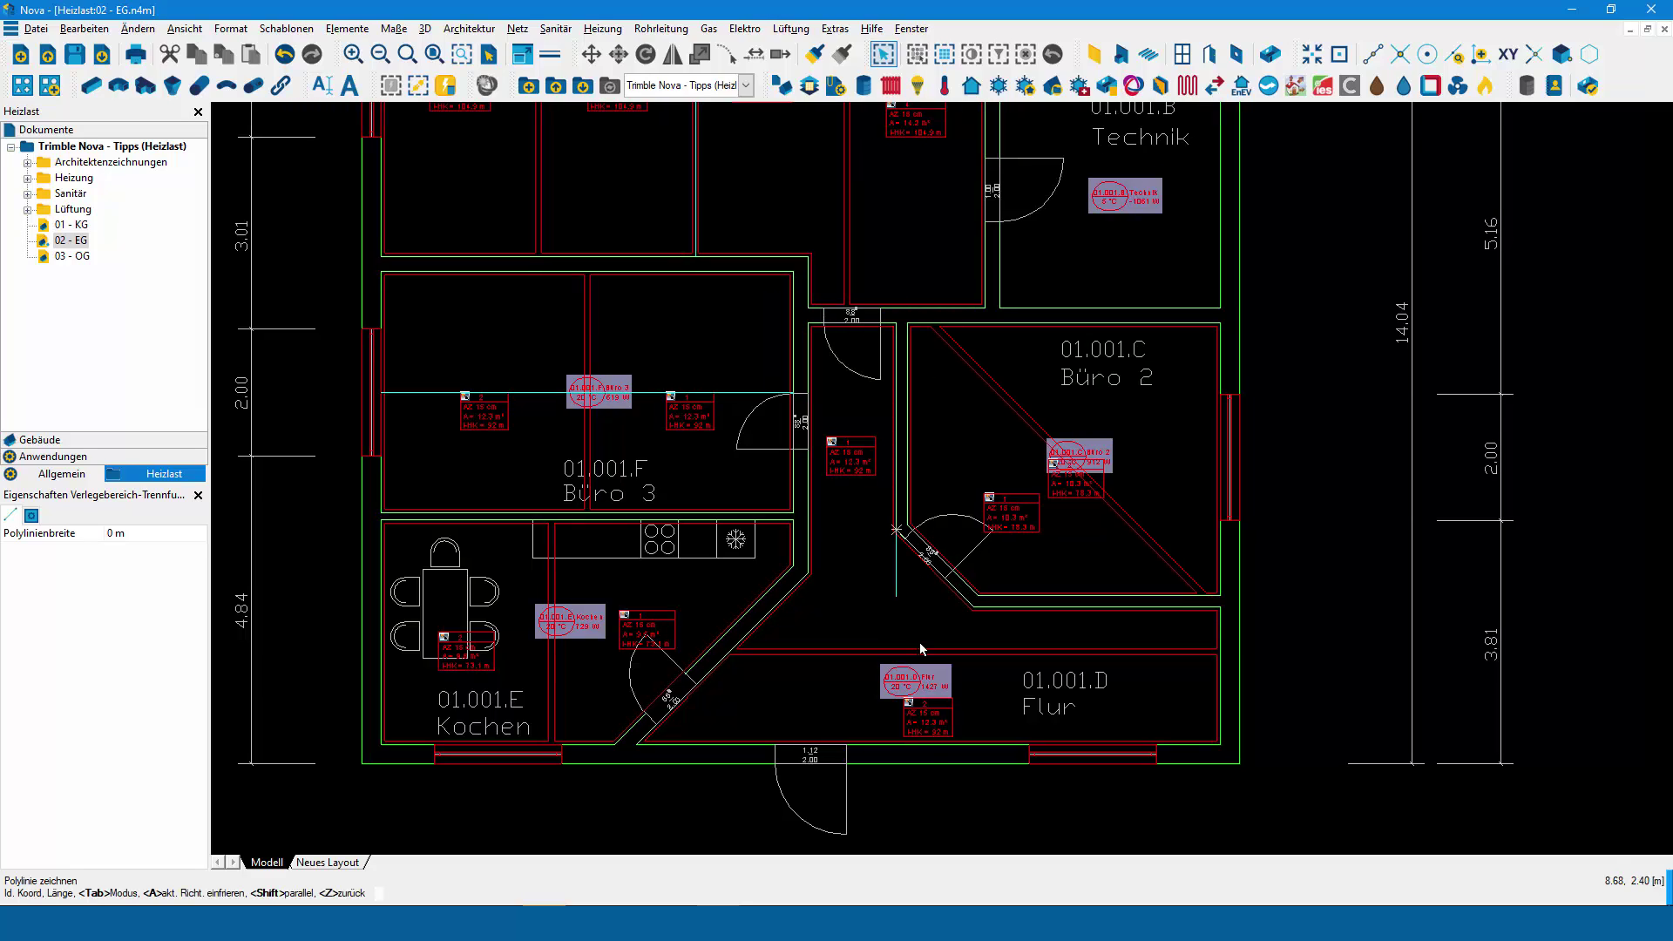
click(927, 756)
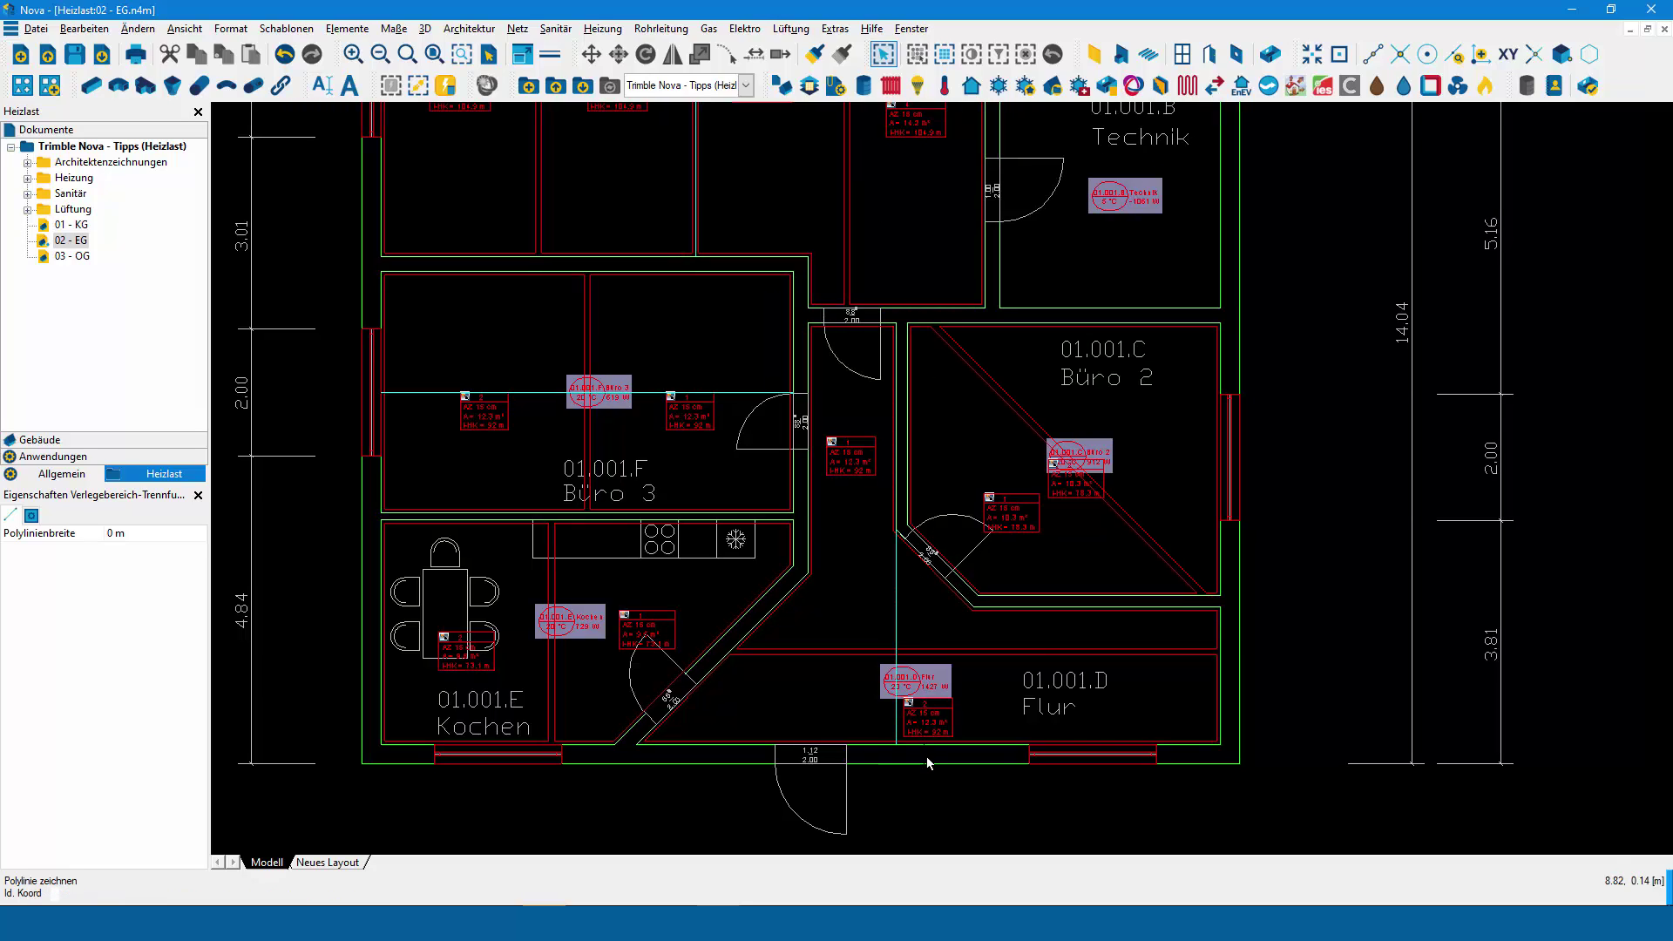
scroll(958, 740, down, 2)
scroll(1004, 723, down, 1)
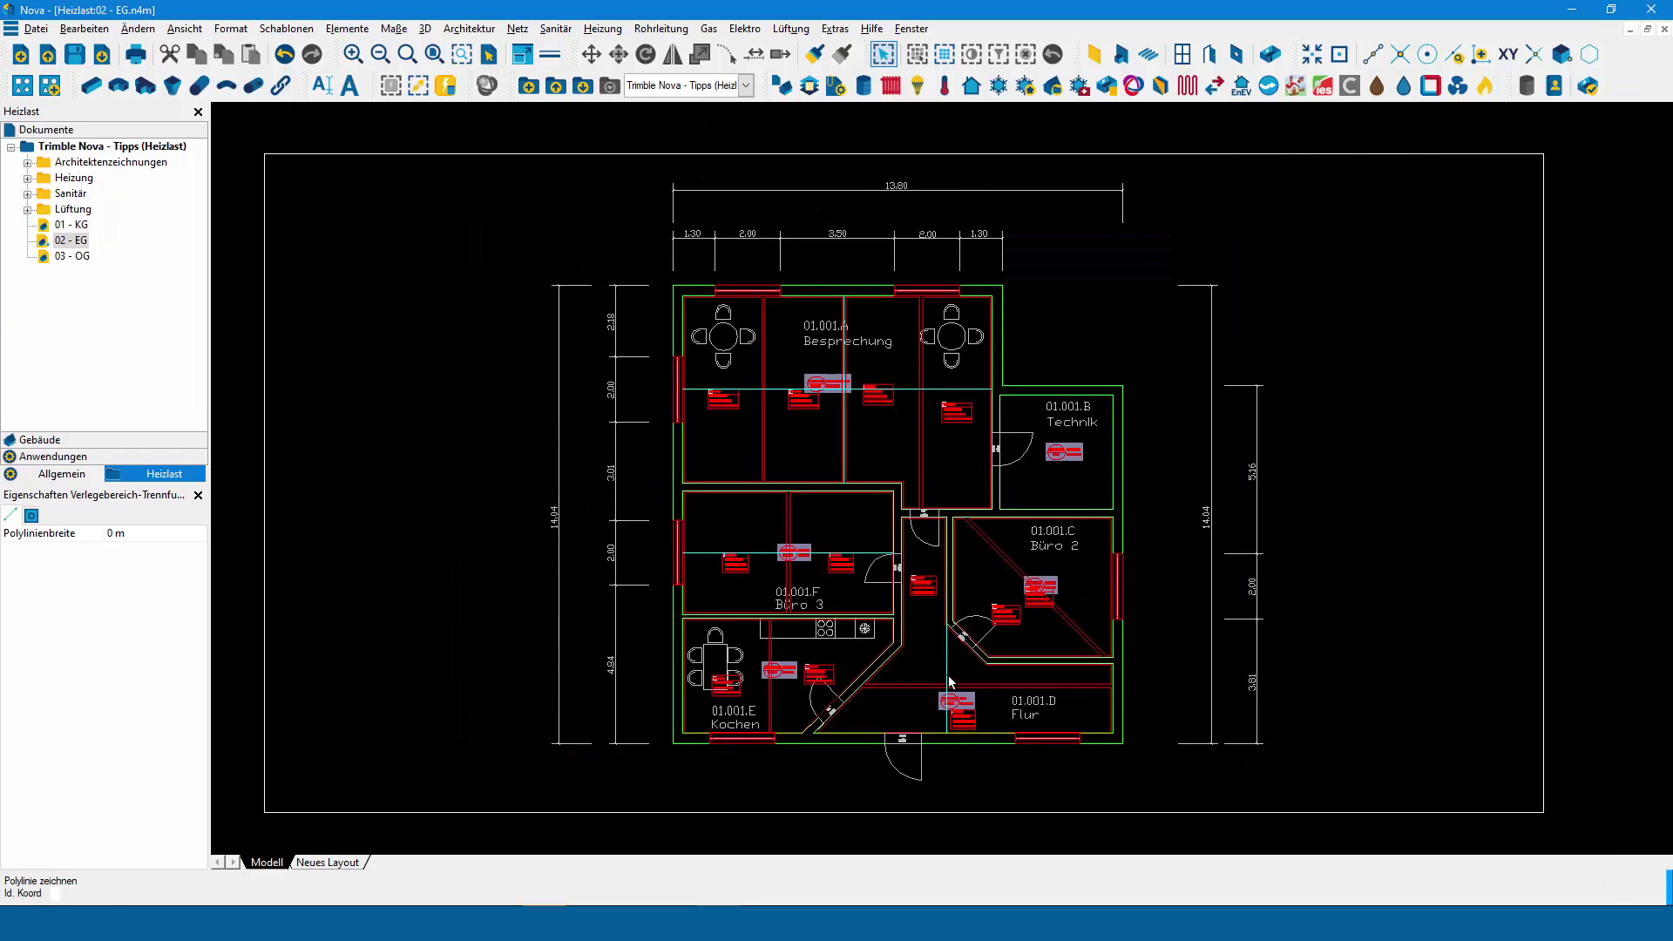
key(Escape)
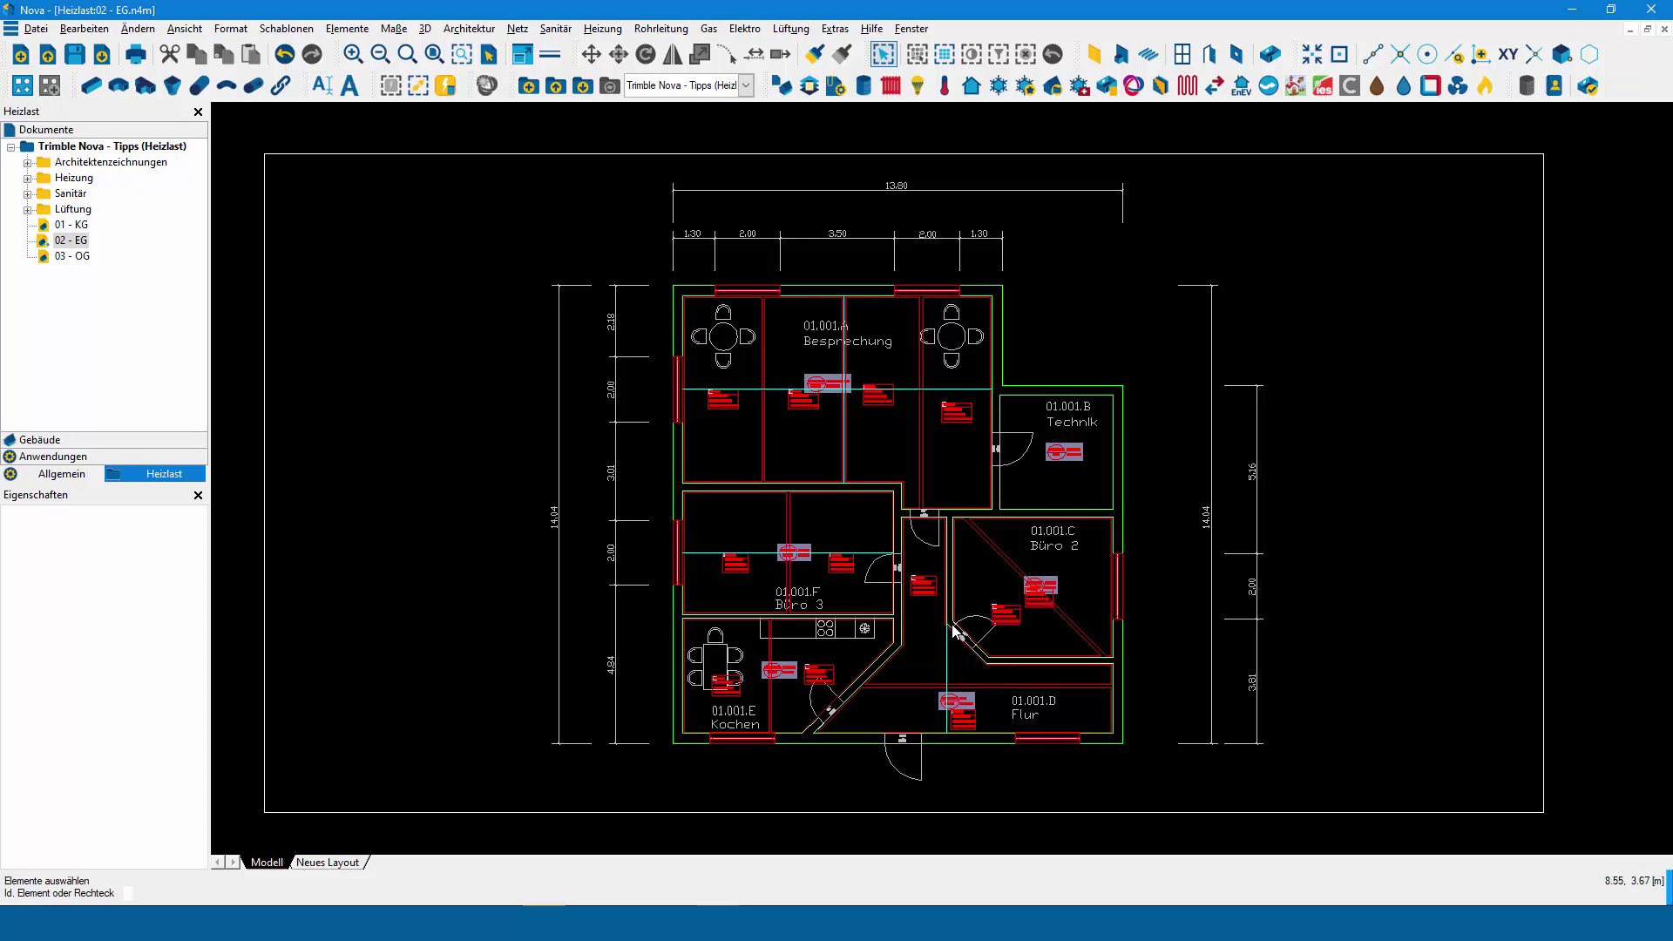
Step: Re-import all floor drawings into the Fußbodenheizung calculation
click(1186, 91)
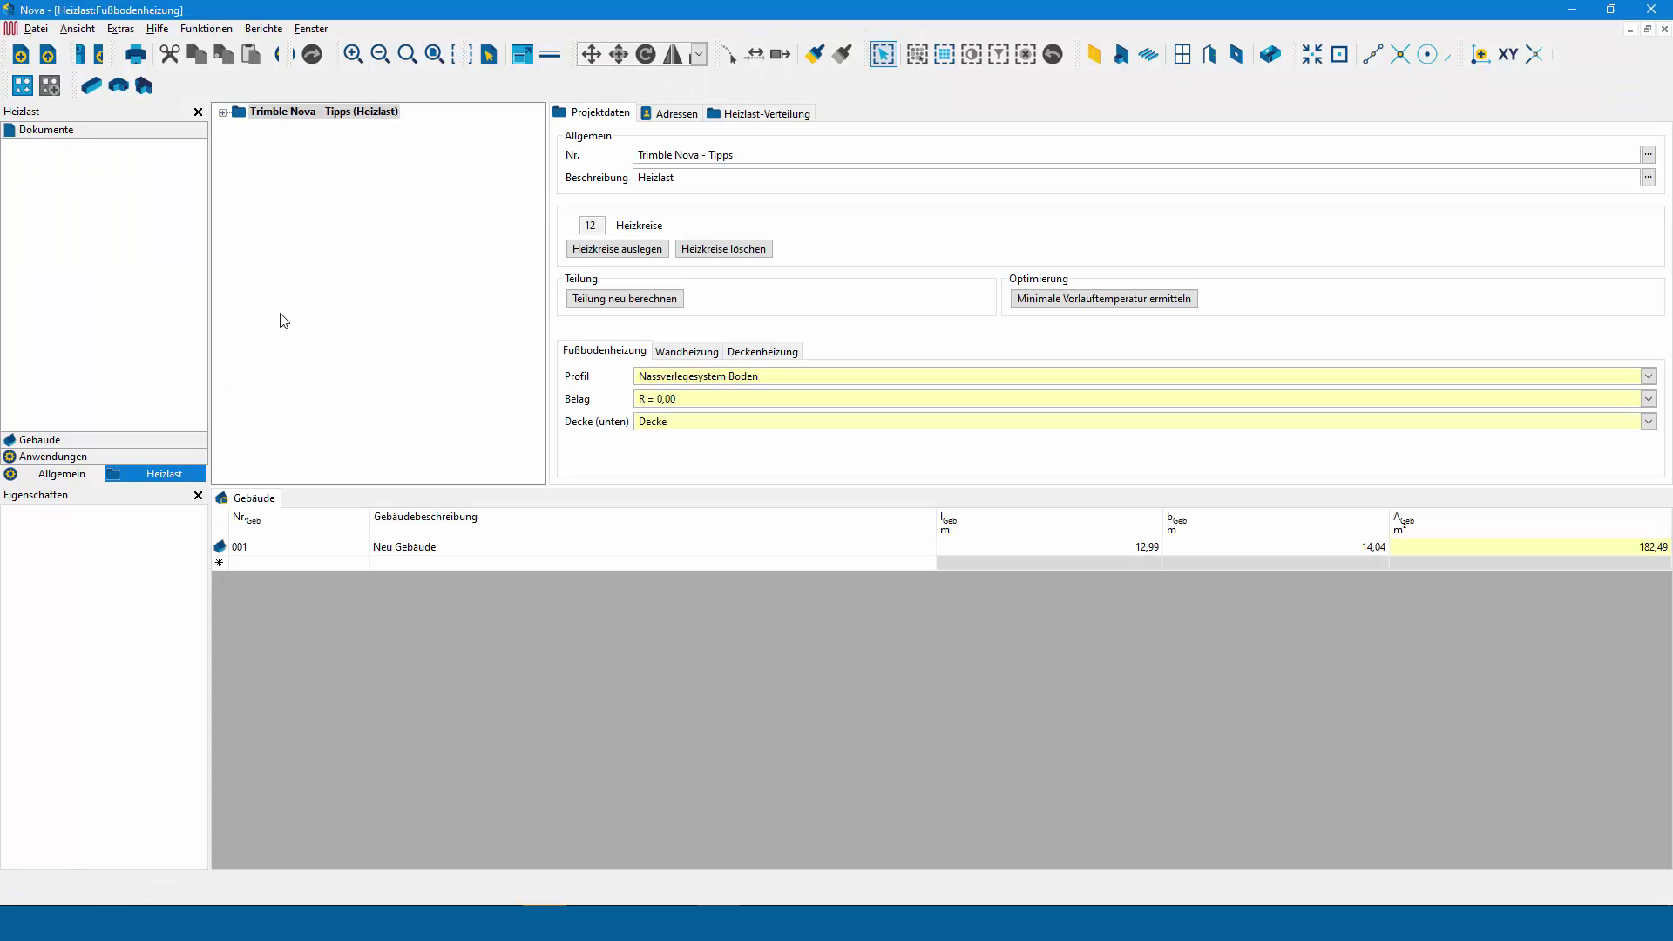
click(146, 57)
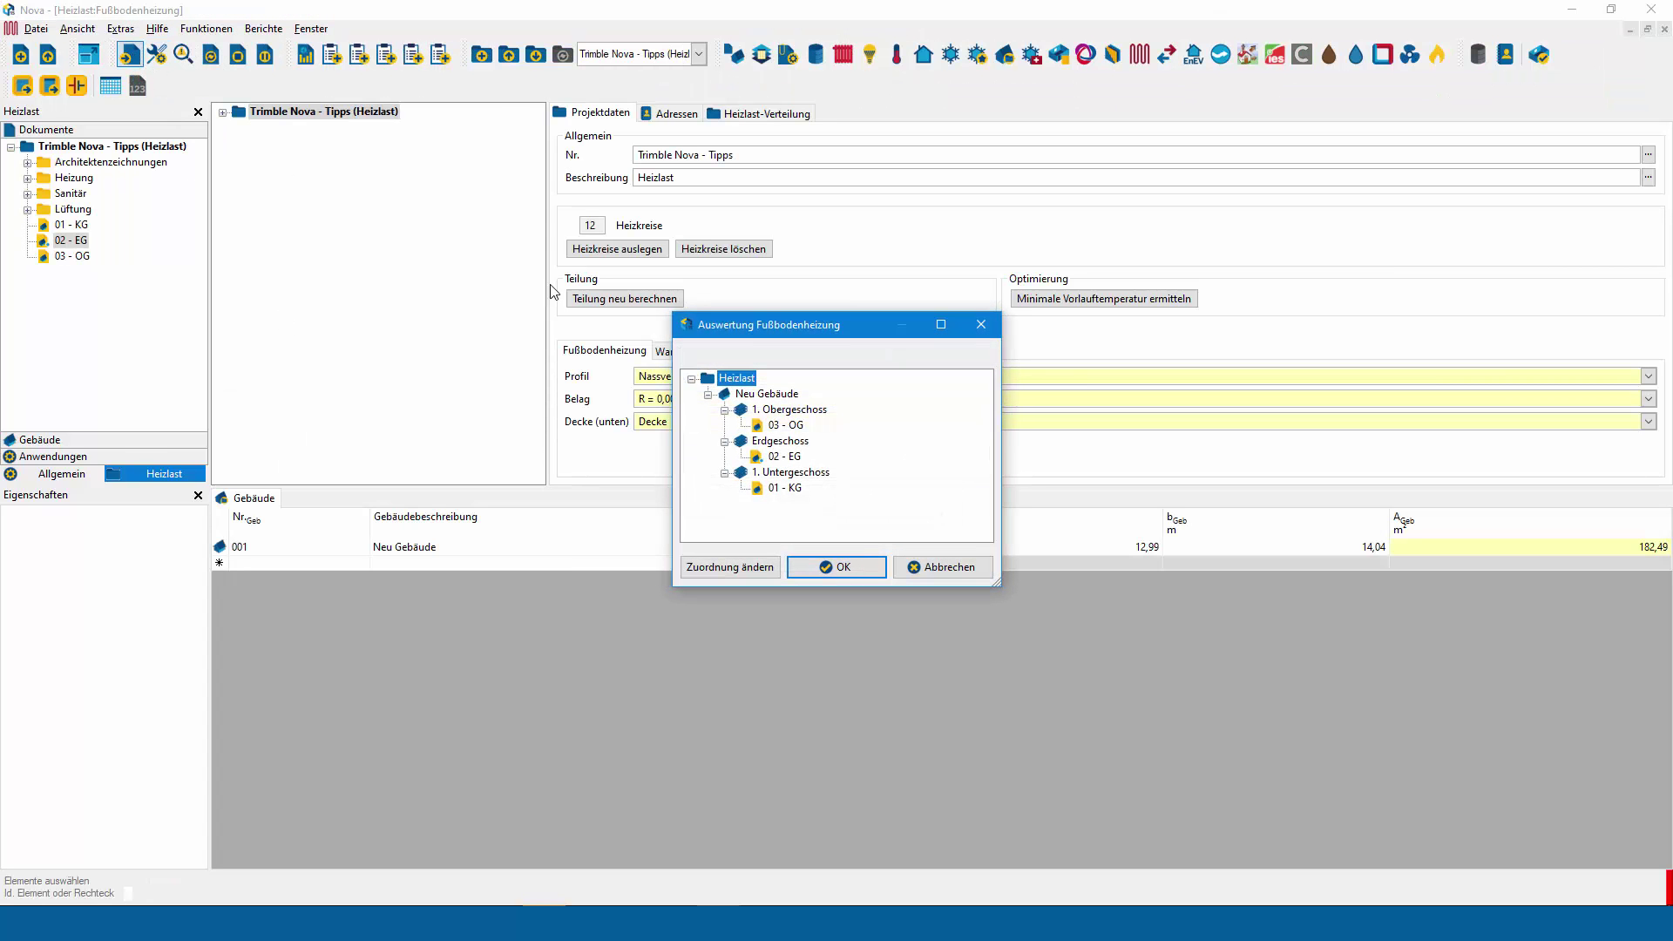
click(842, 568)
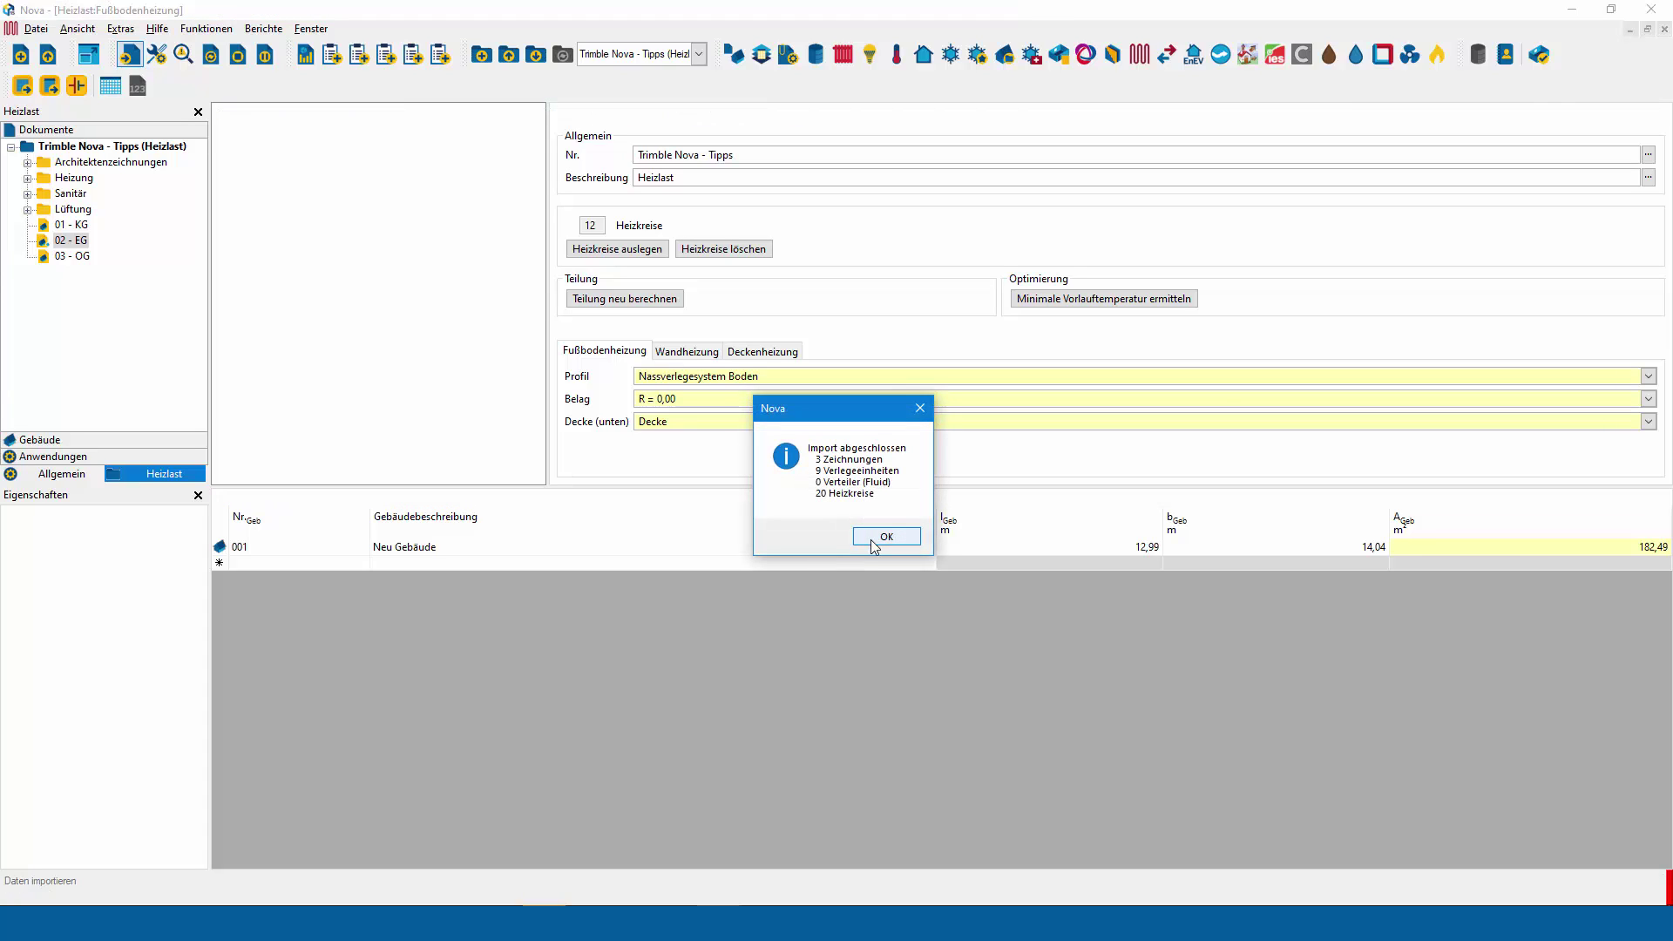
click(874, 544)
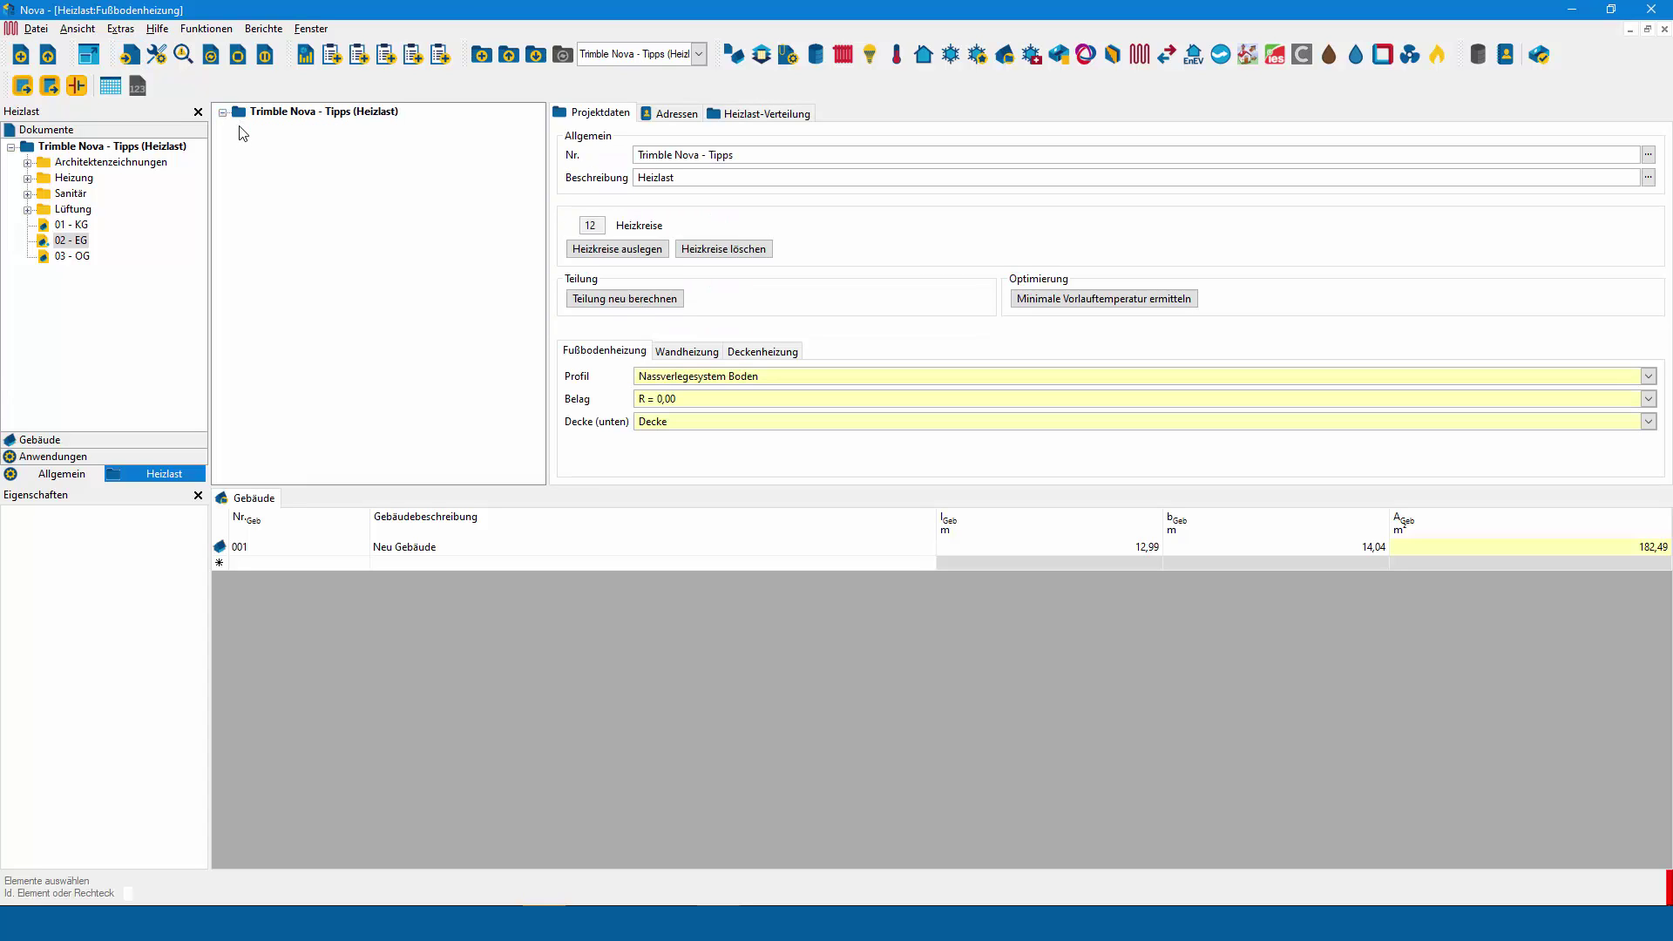
Step: Re-lay the 12 Erdgeschoss circuits, replacing the existing ones, and return to the plan
click(308, 161)
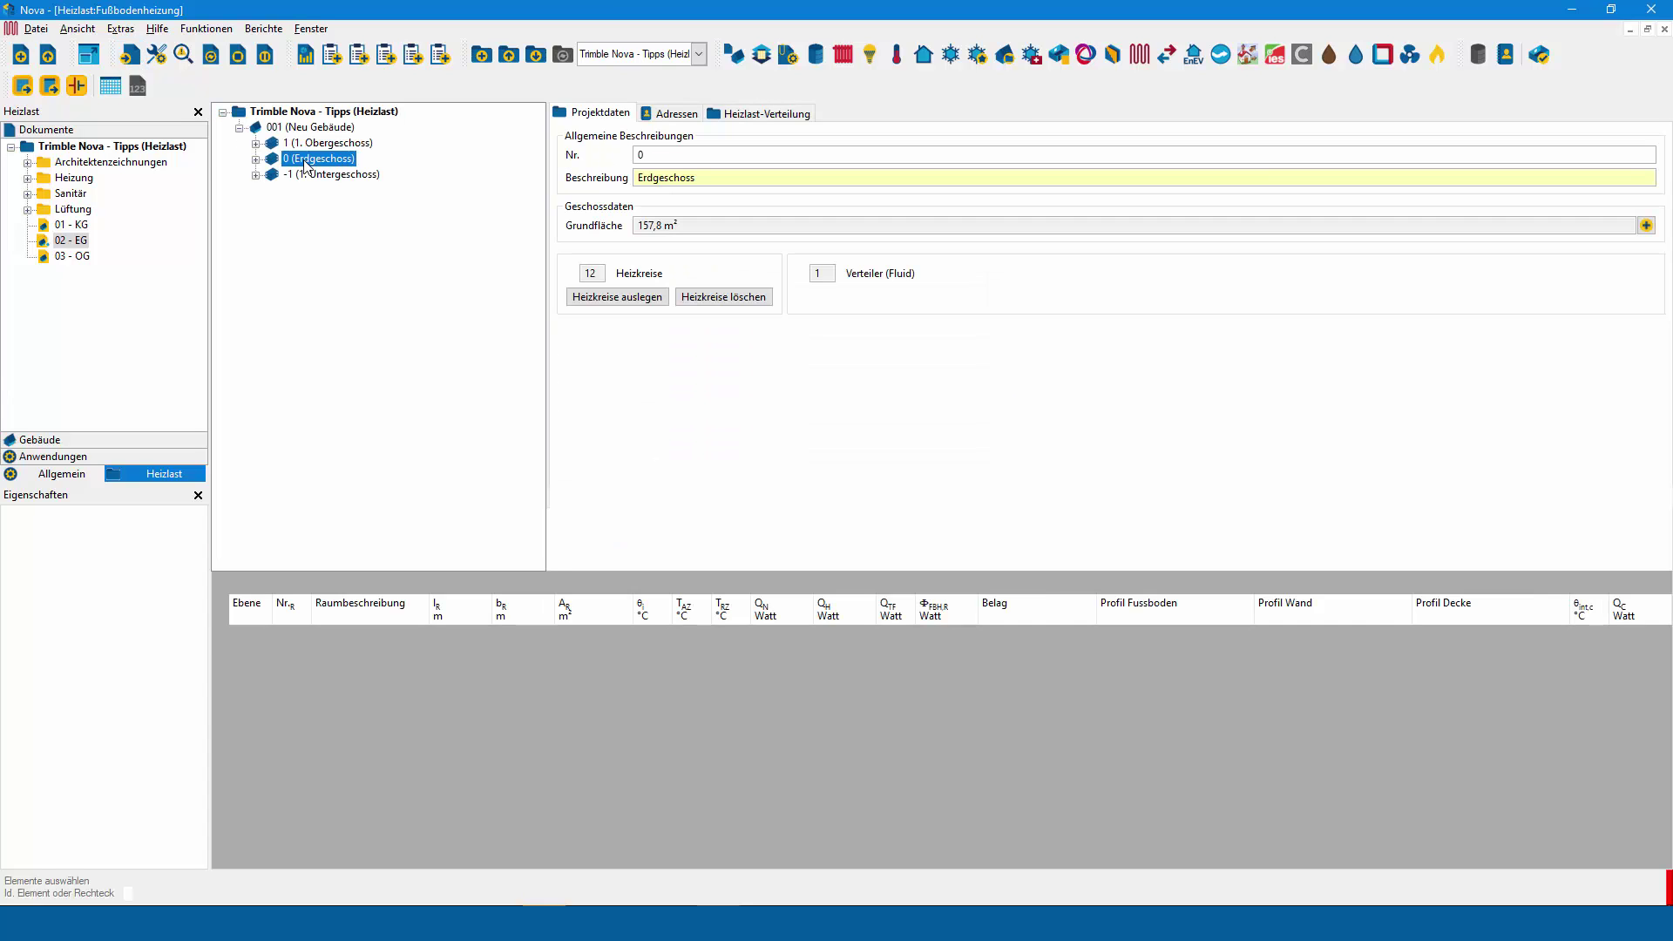
click(644, 297)
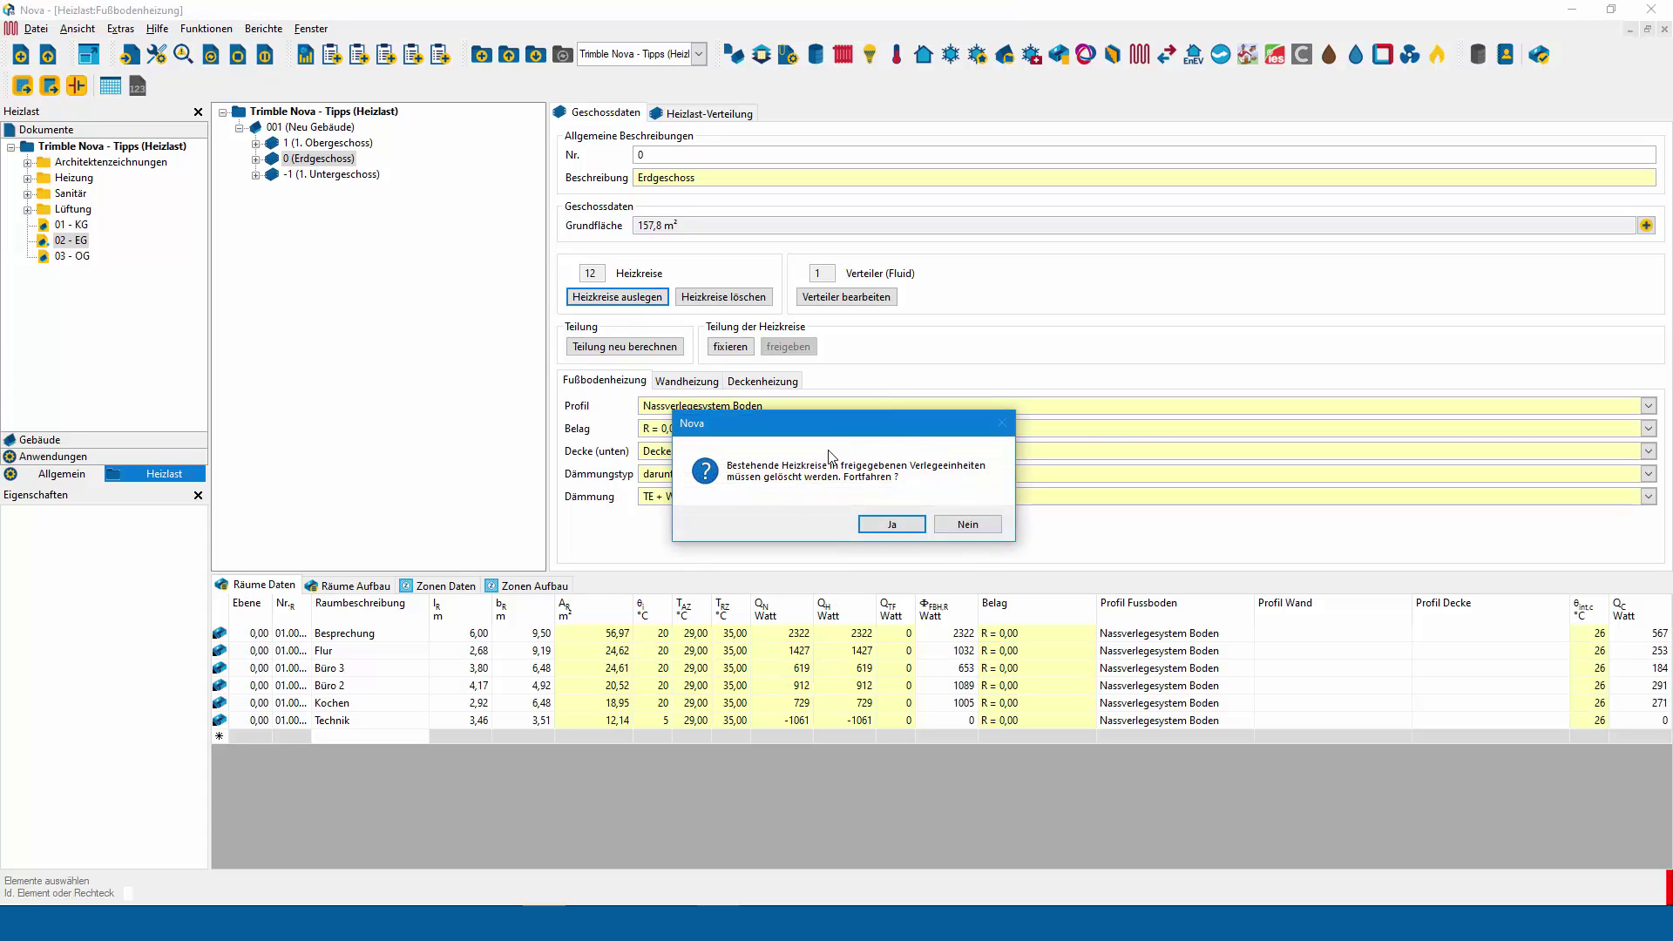
click(894, 524)
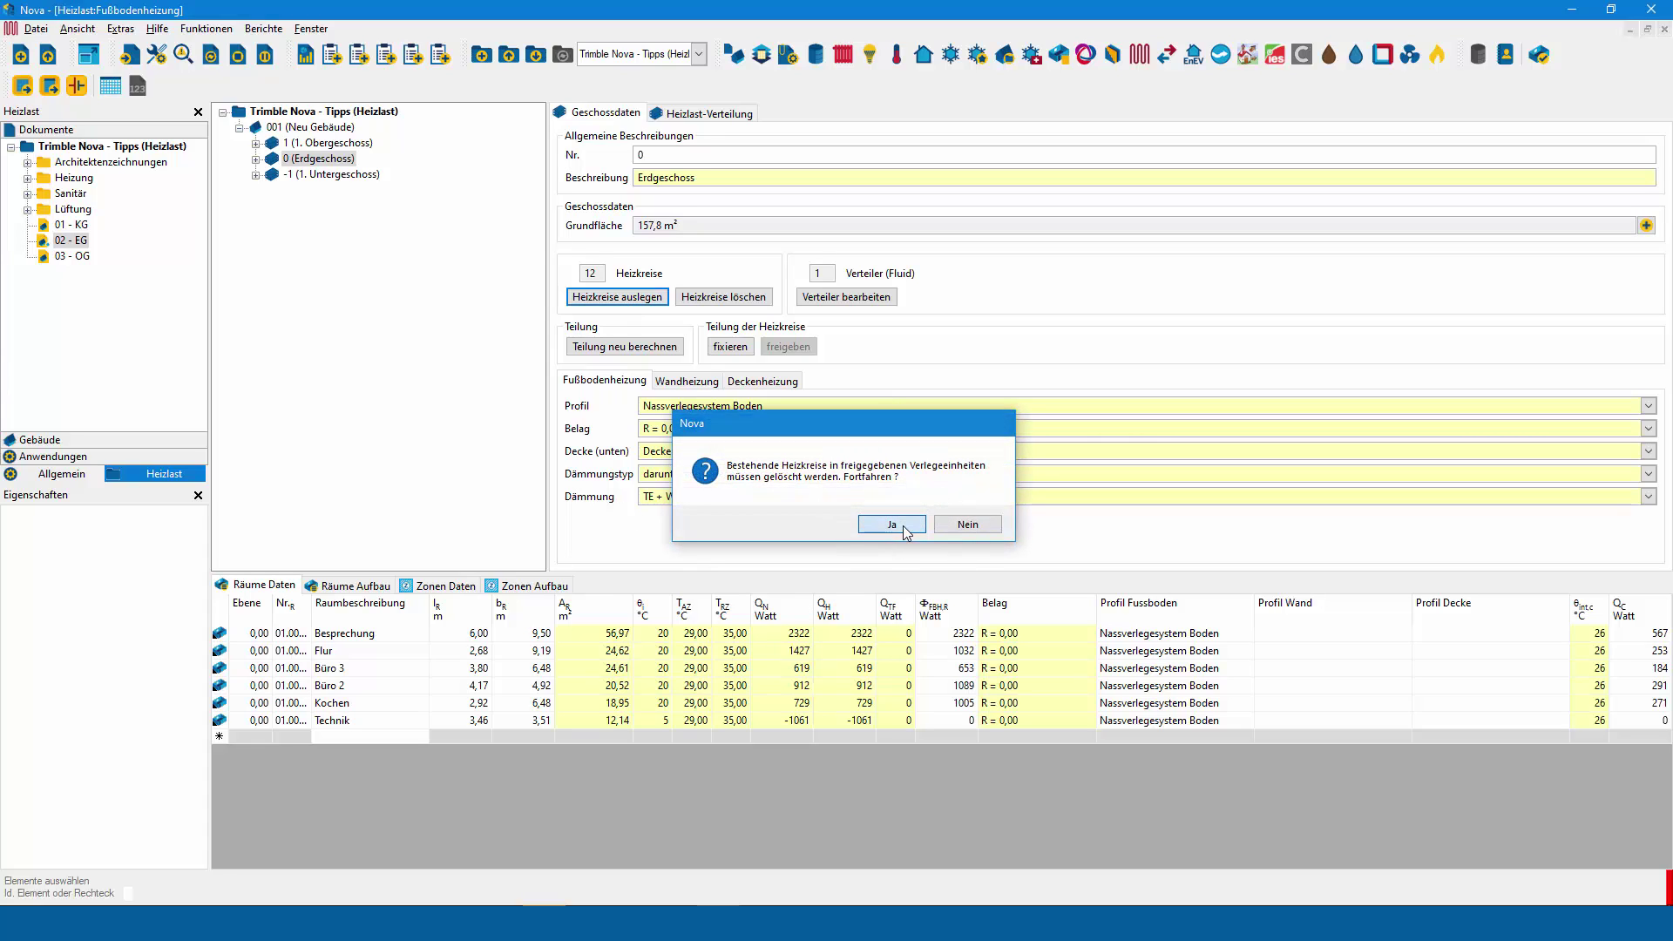
click(948, 482)
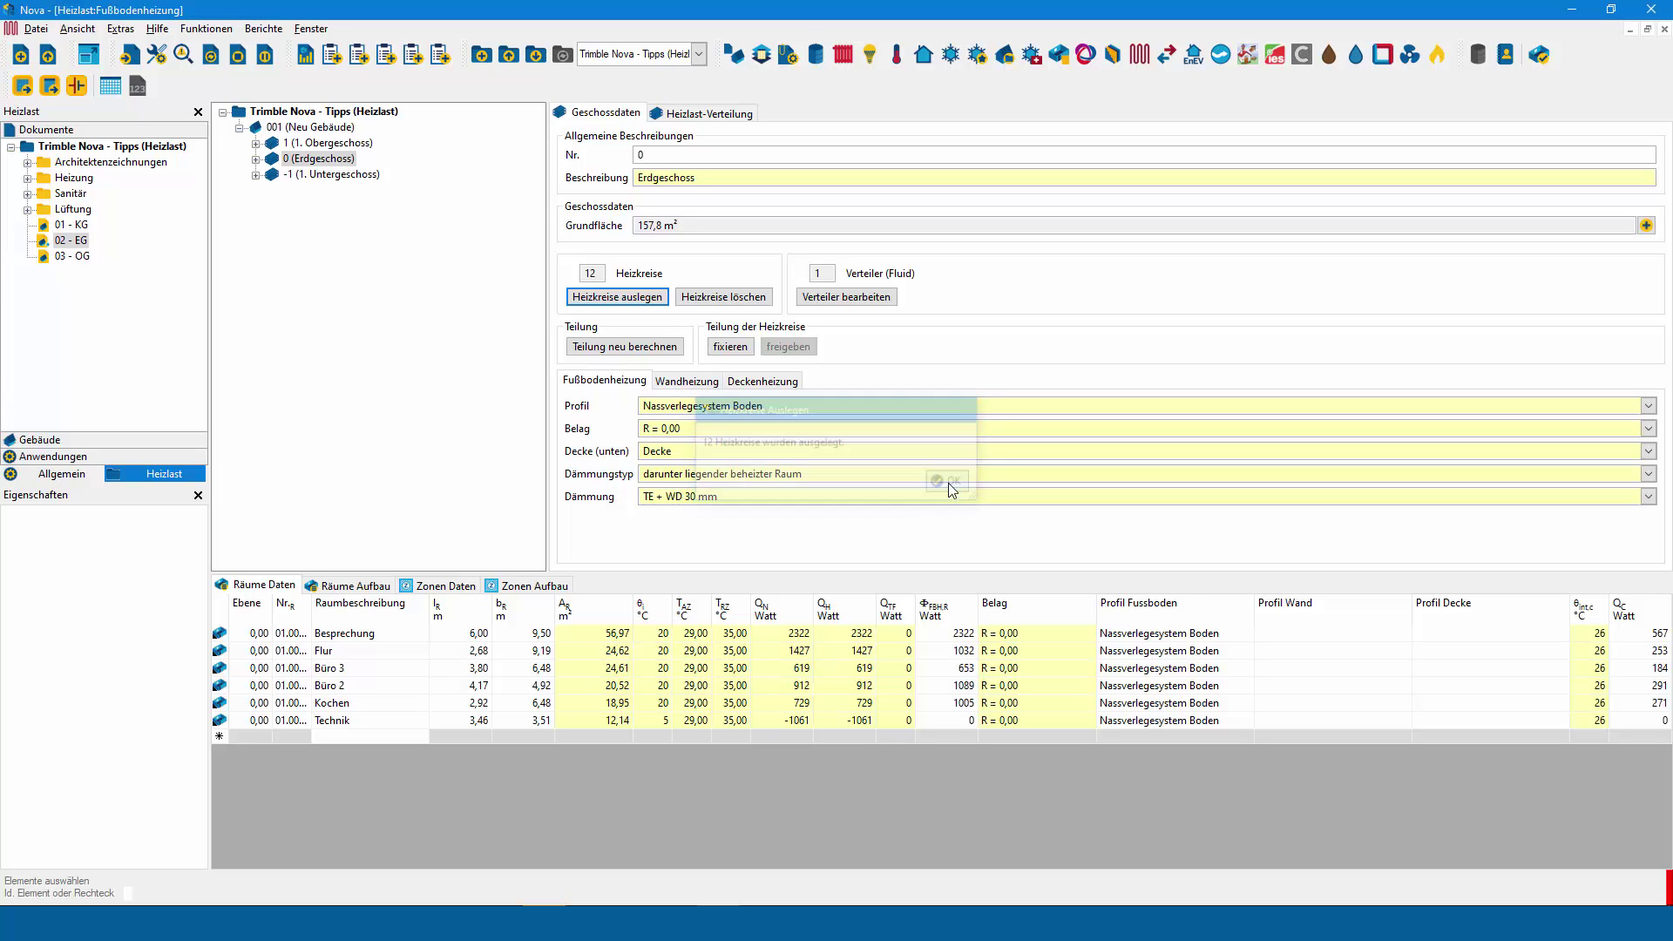
click(1665, 29)
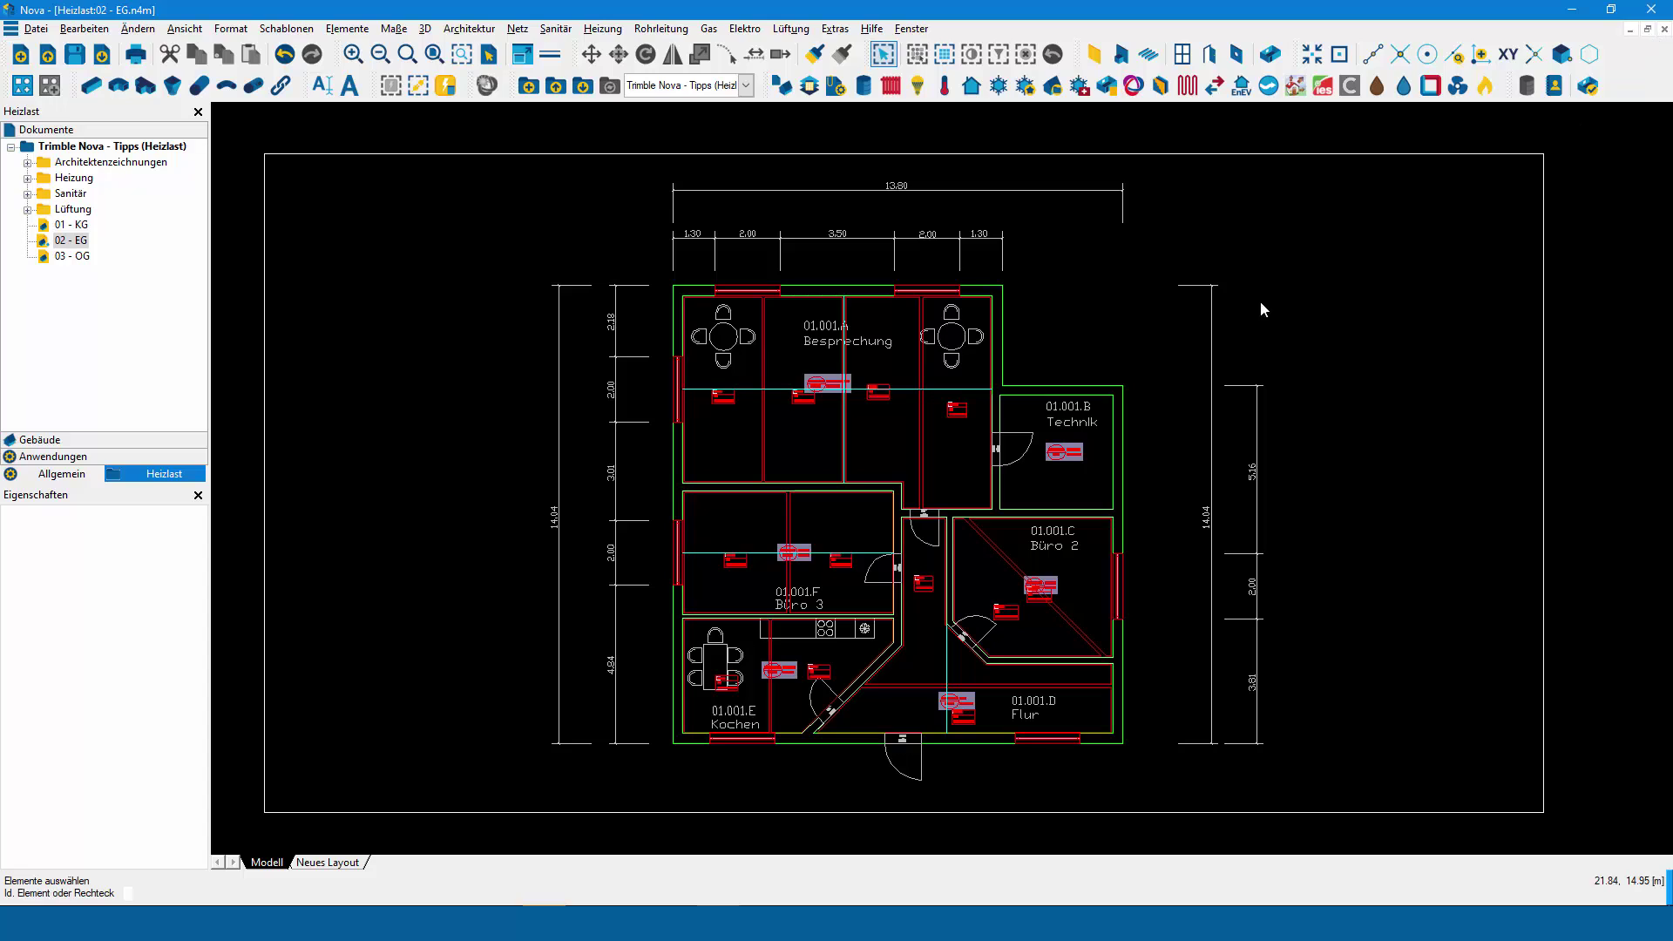
Step: Auto-draw fresh circuits into every laying area, deleting the 12 orphaned CAD circuits
right_click(1081, 289)
mouse_move(1141, 681)
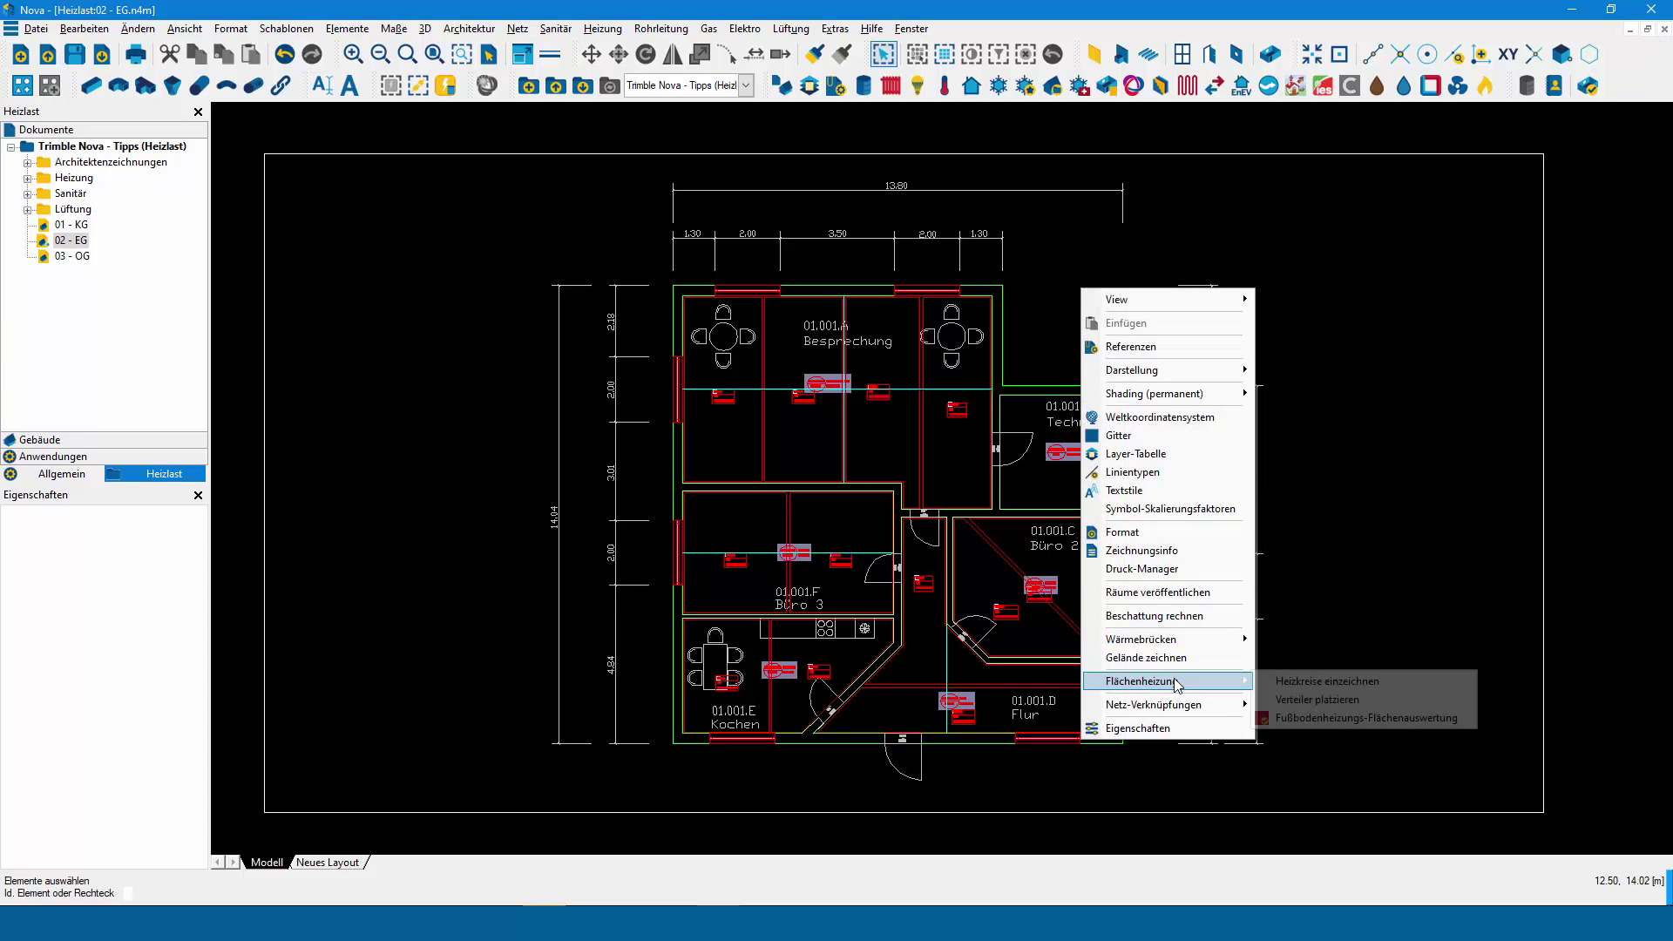
click(1287, 689)
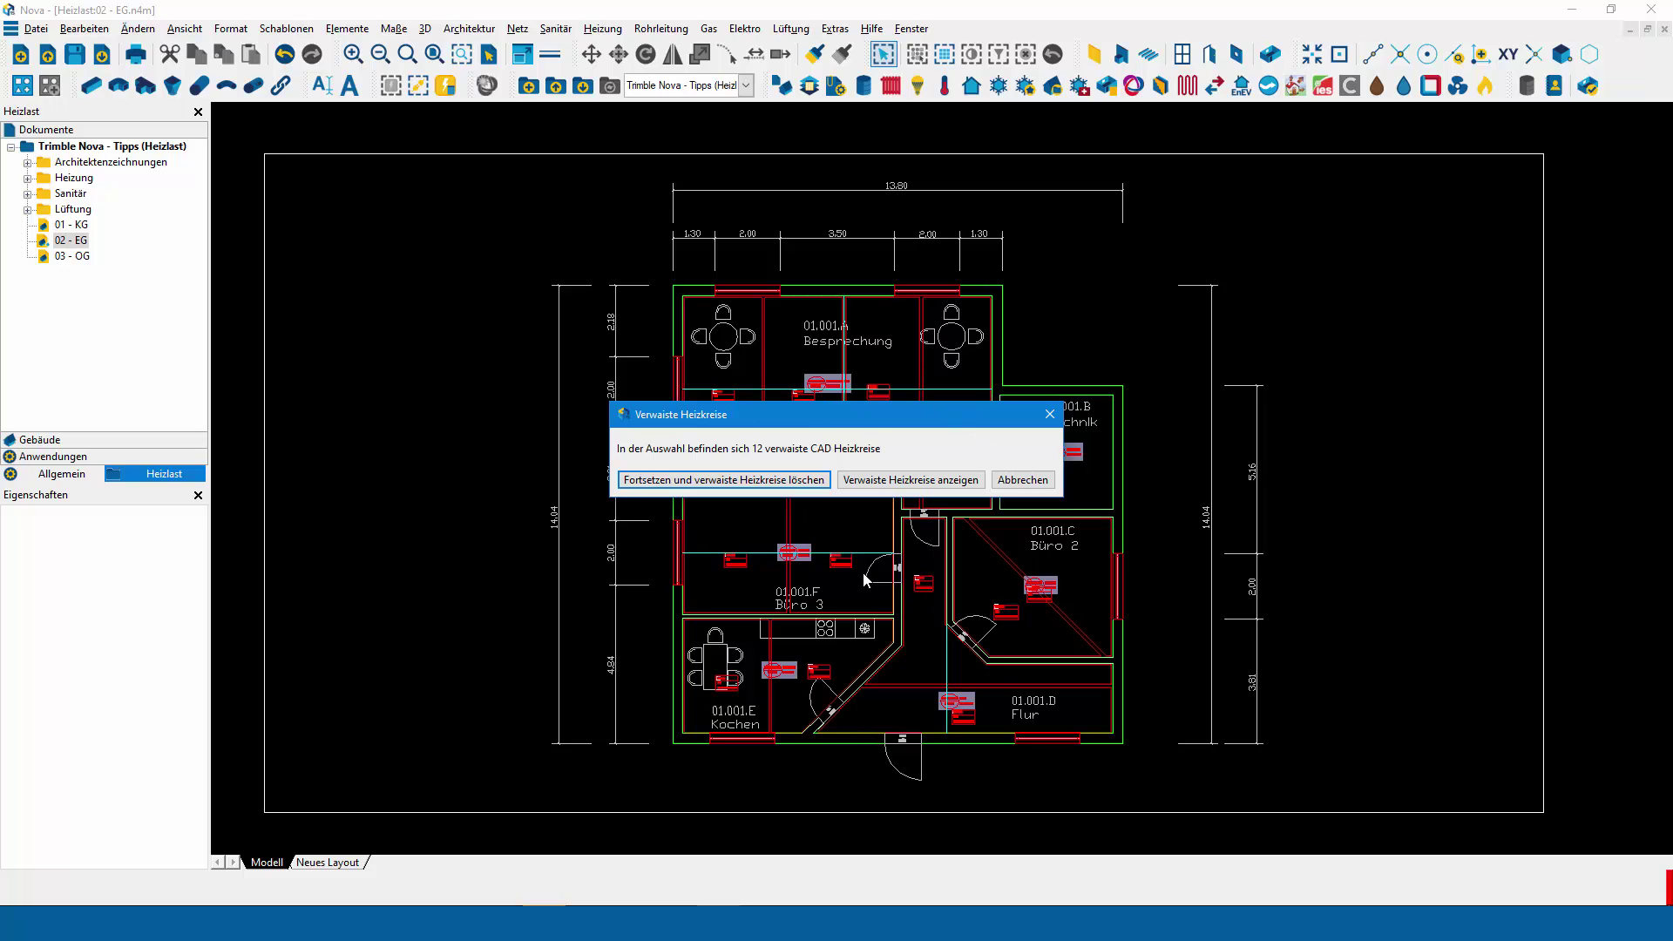
click(823, 484)
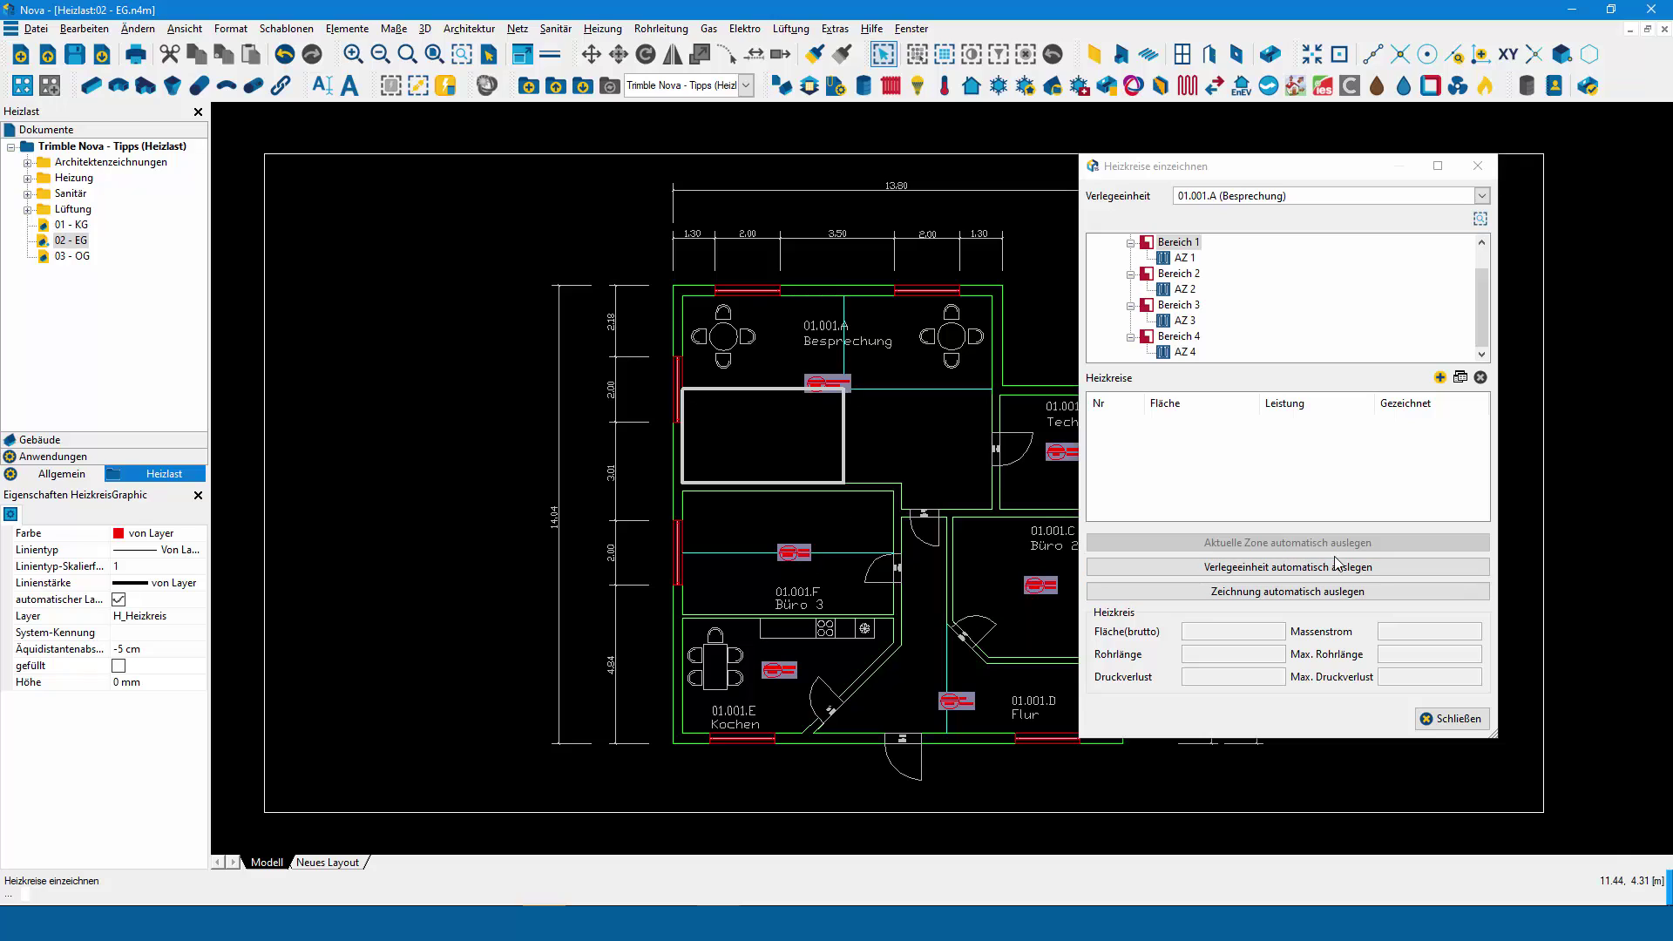
click(1271, 593)
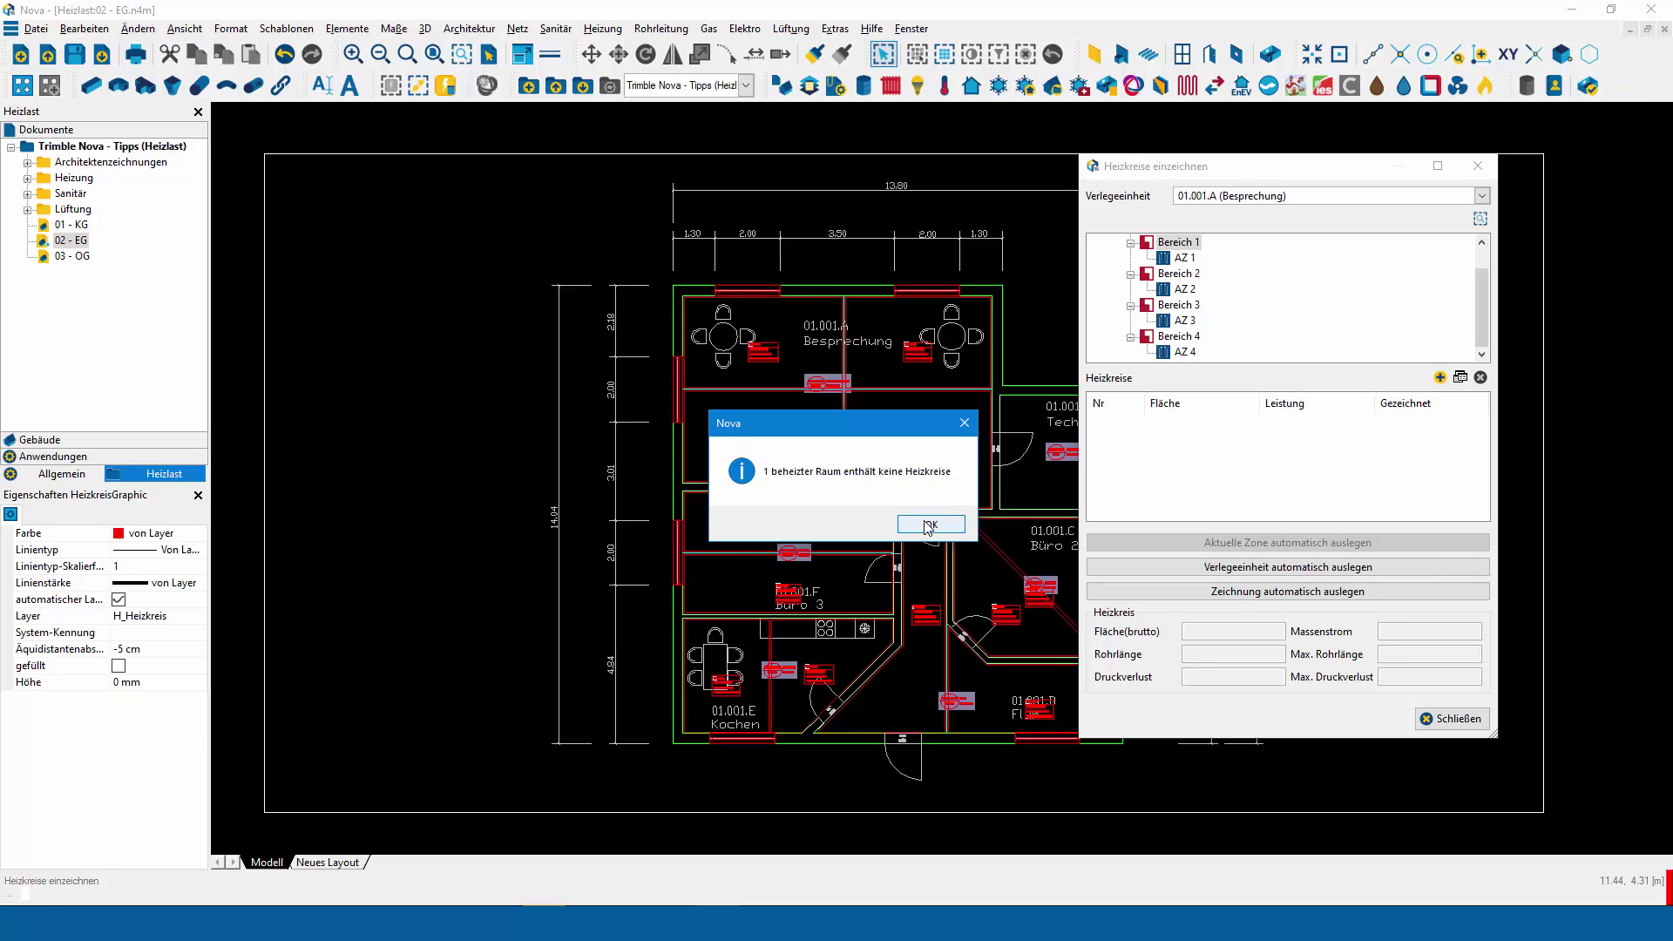
click(928, 525)
click(1459, 719)
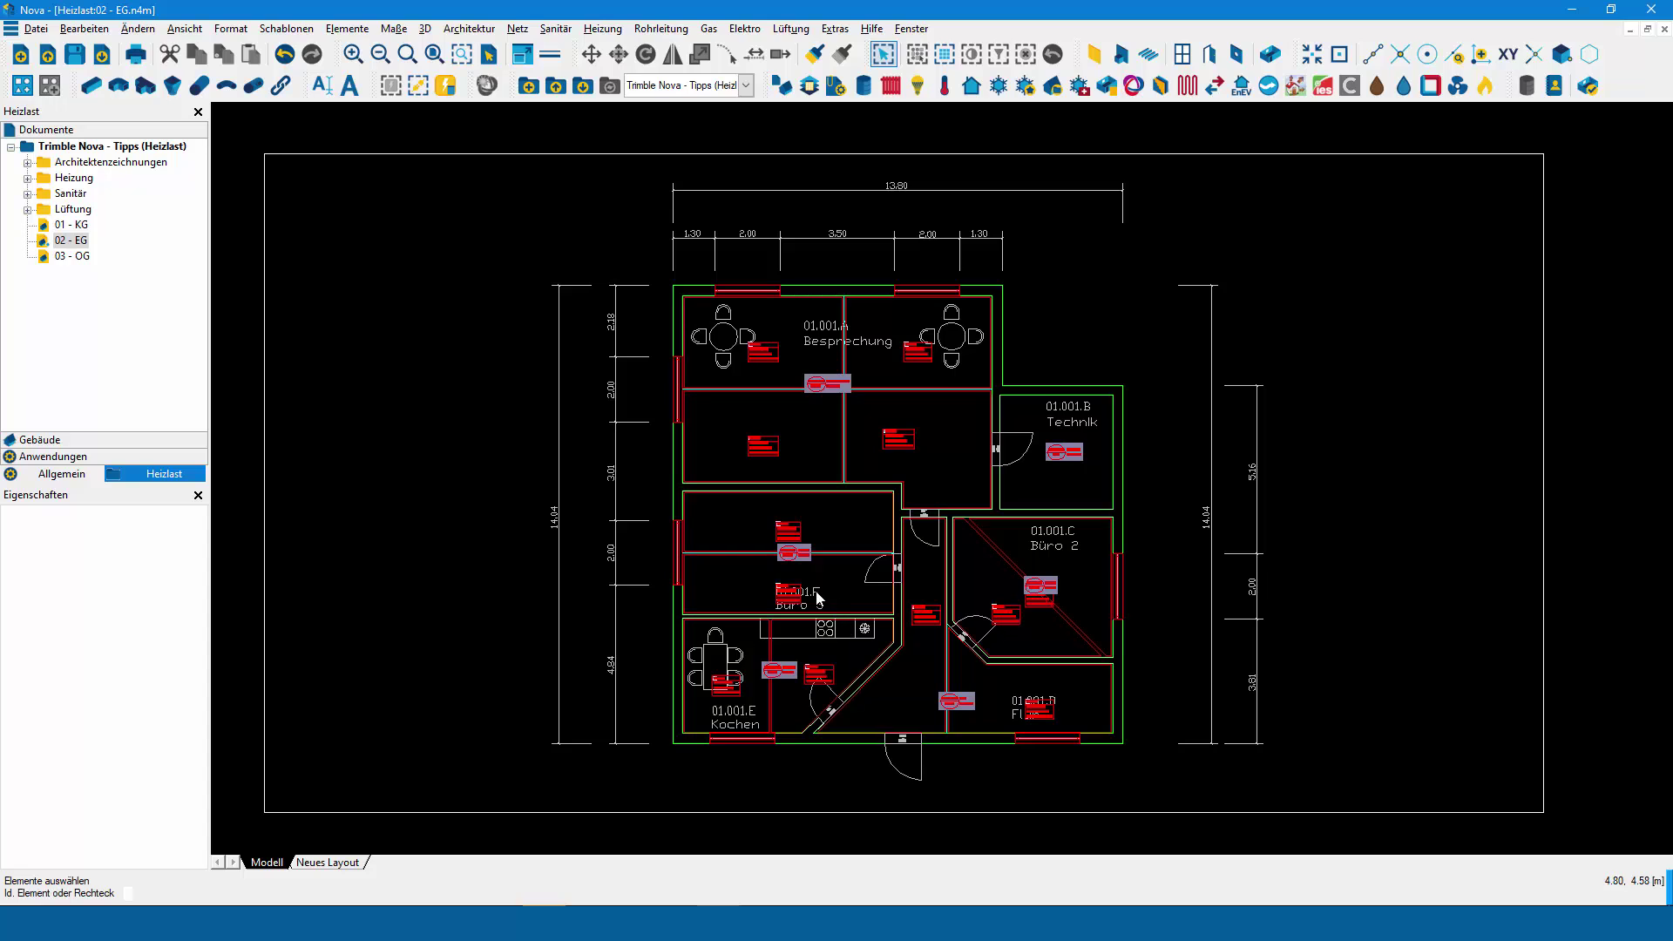
scroll(843, 392, up, 1)
scroll(844, 392, up, 1)
scroll(845, 394, up, 2)
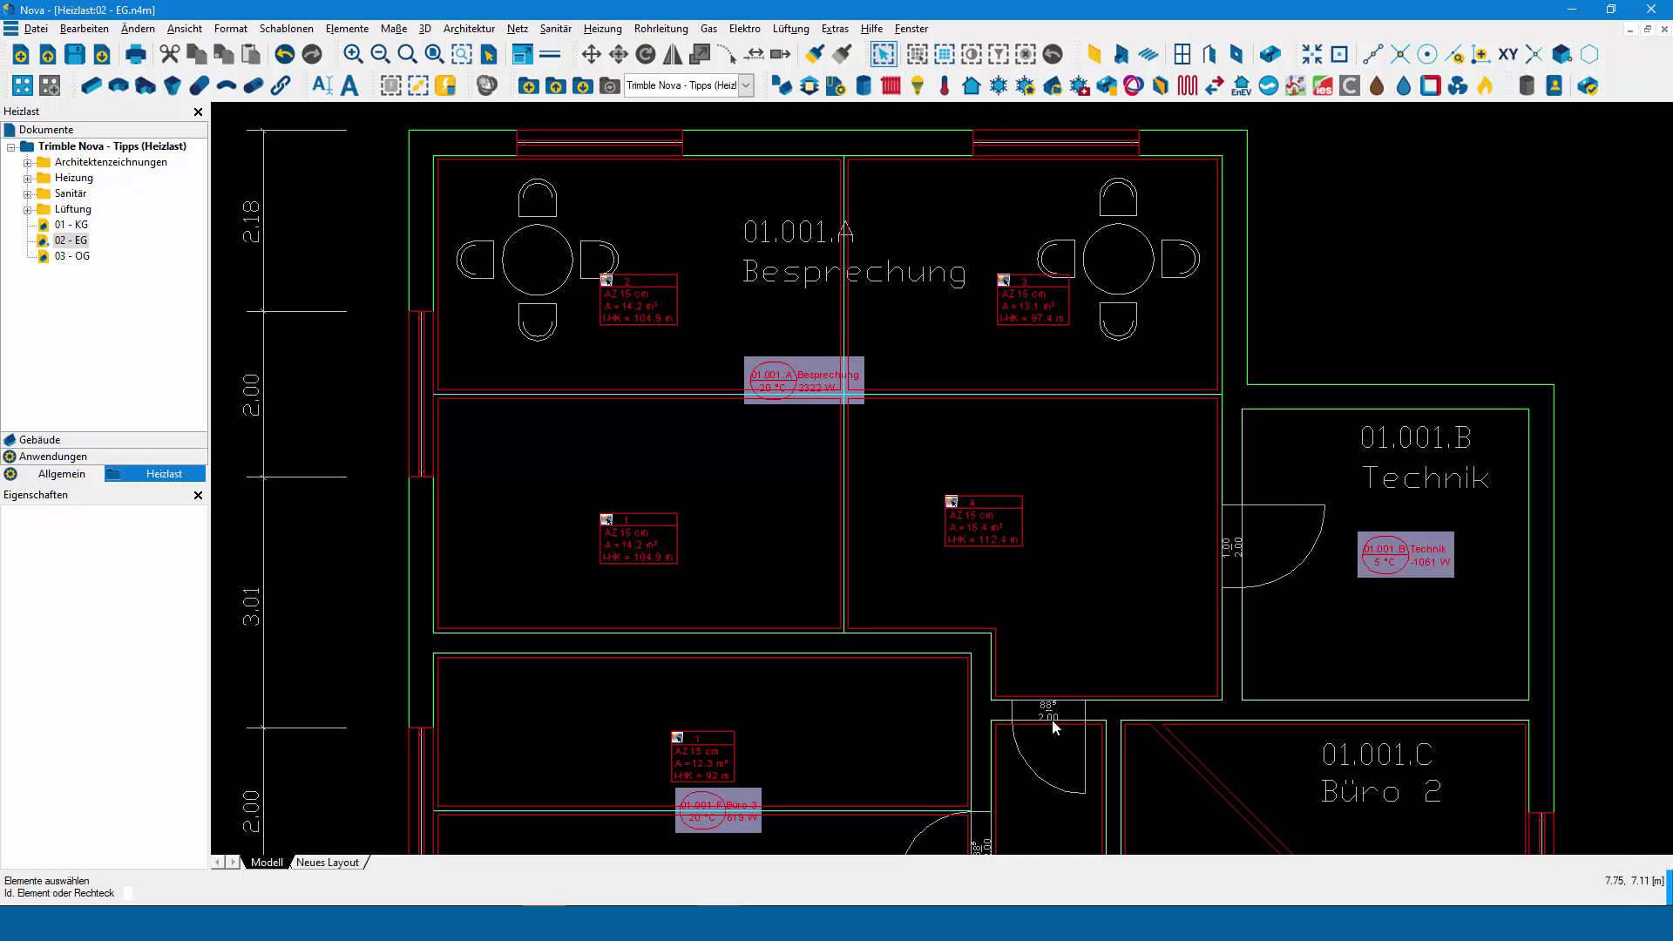
middle_drag(1050, 453, 1013, 214)
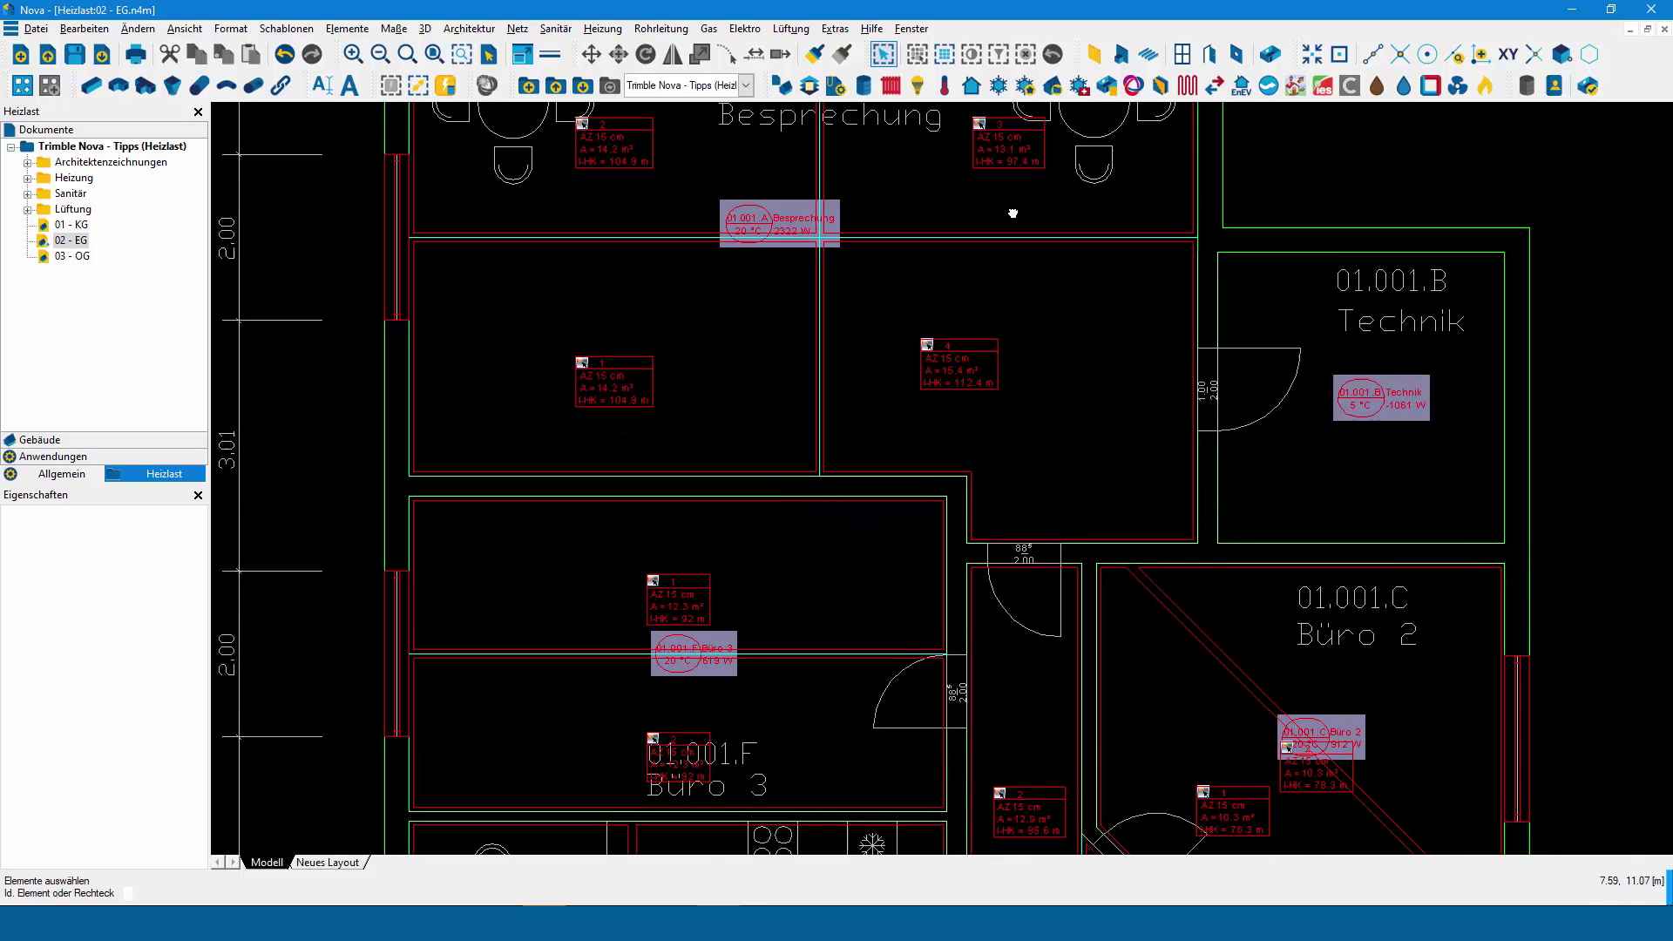
scroll(1013, 213, down, 2)
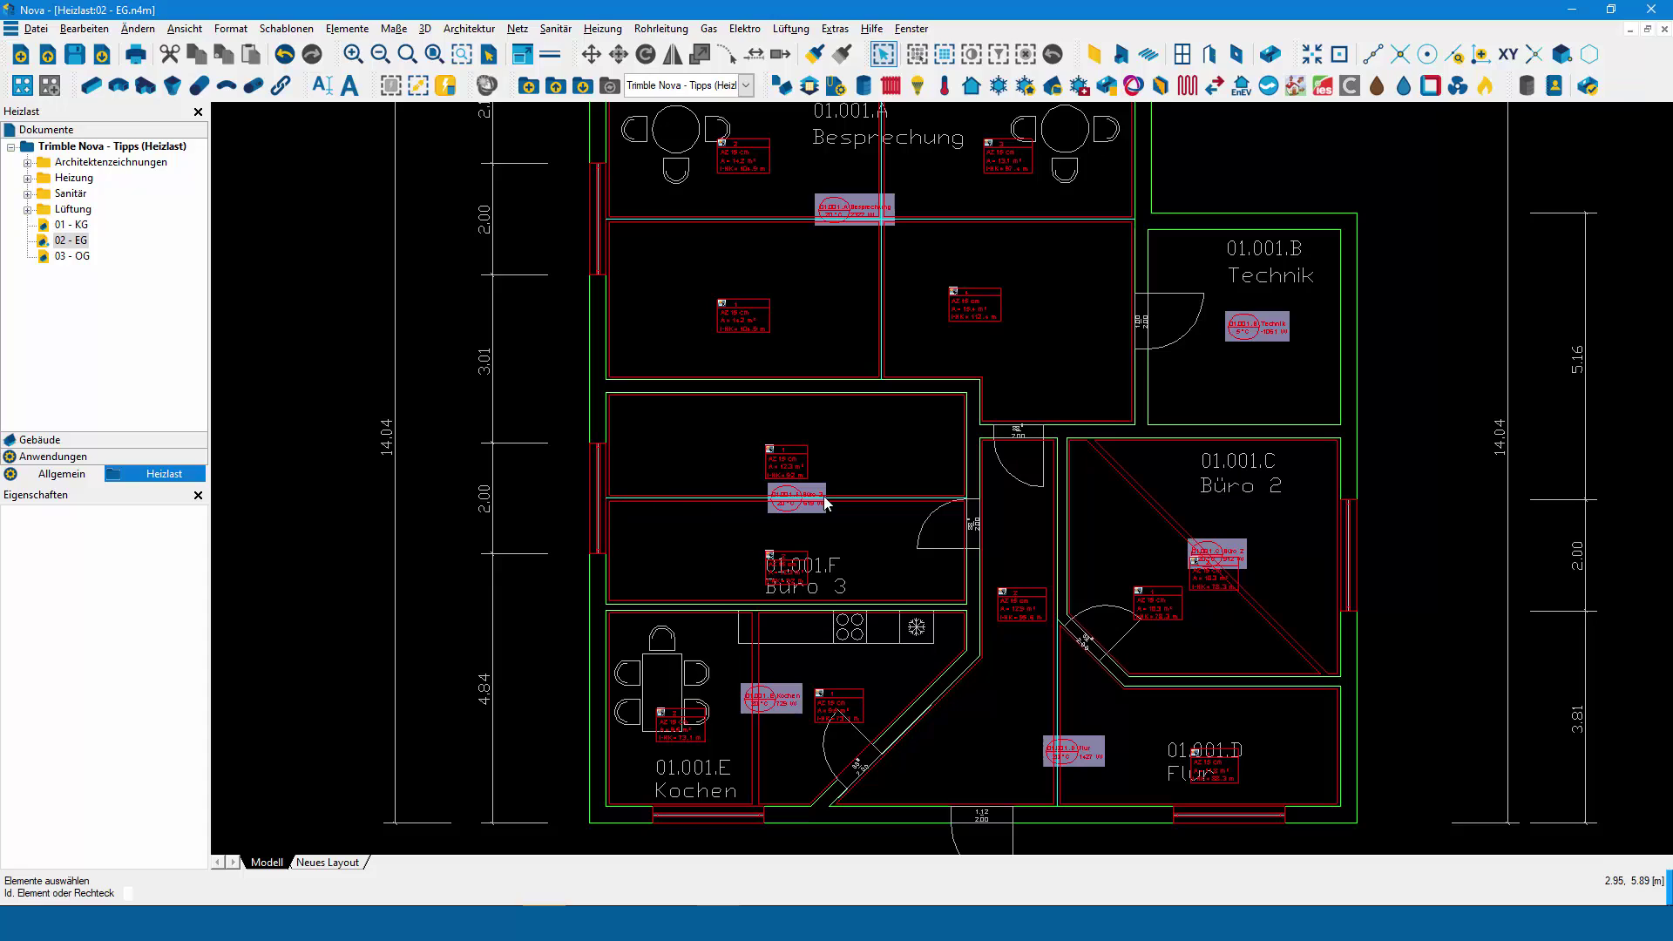